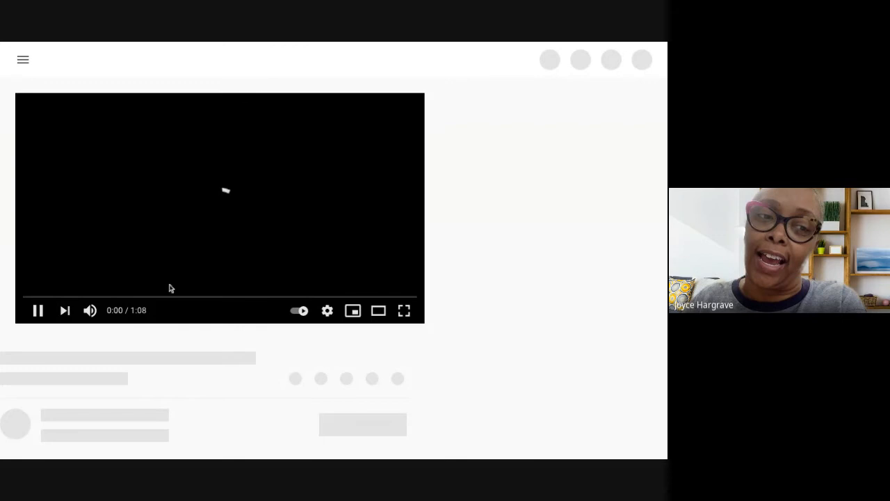
Step: Show the playing video in full screen and skip the advertisement
key(f)
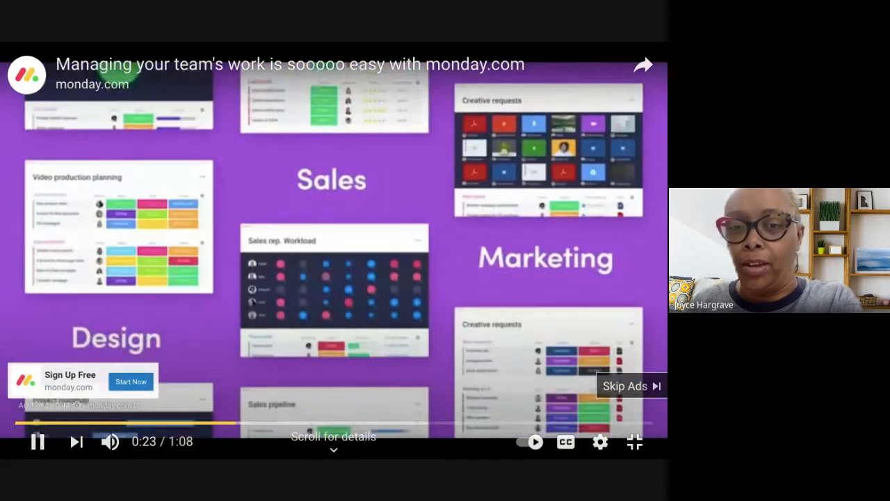
click(631, 386)
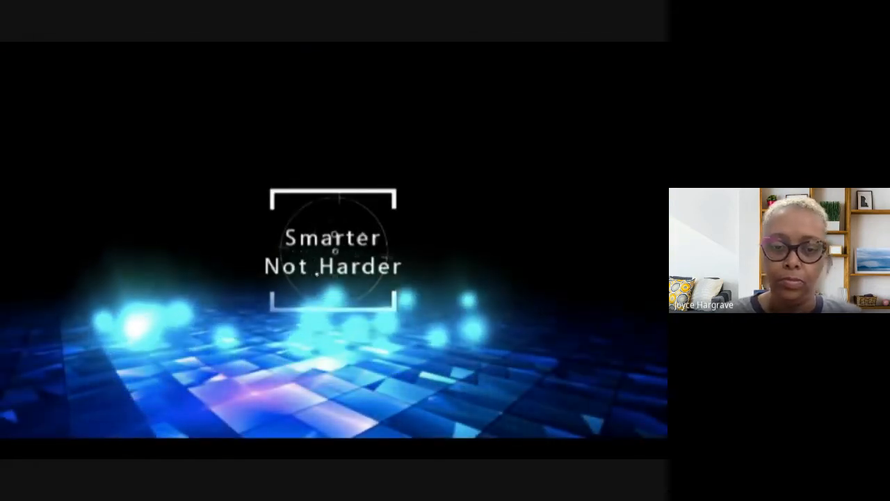
mouse_move(219, 375)
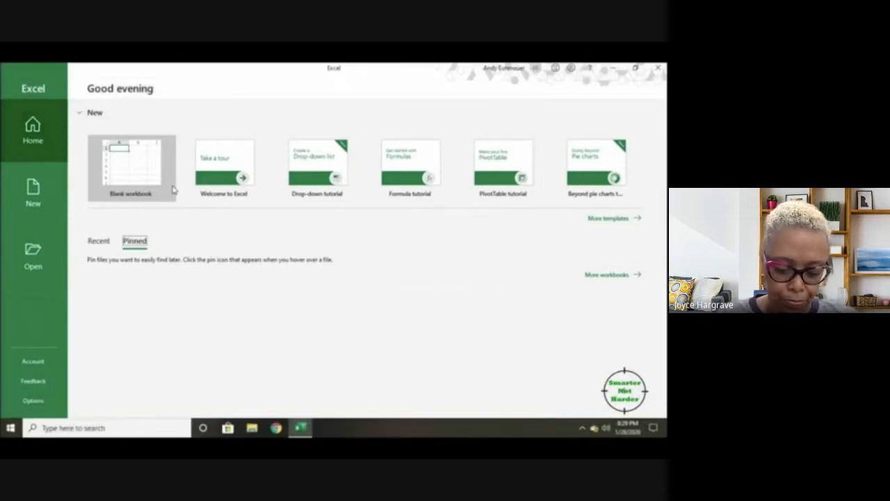
Step: Create a blank workbook and enter the headers Month, Date and Description in cells A1 to C1
click(163, 172)
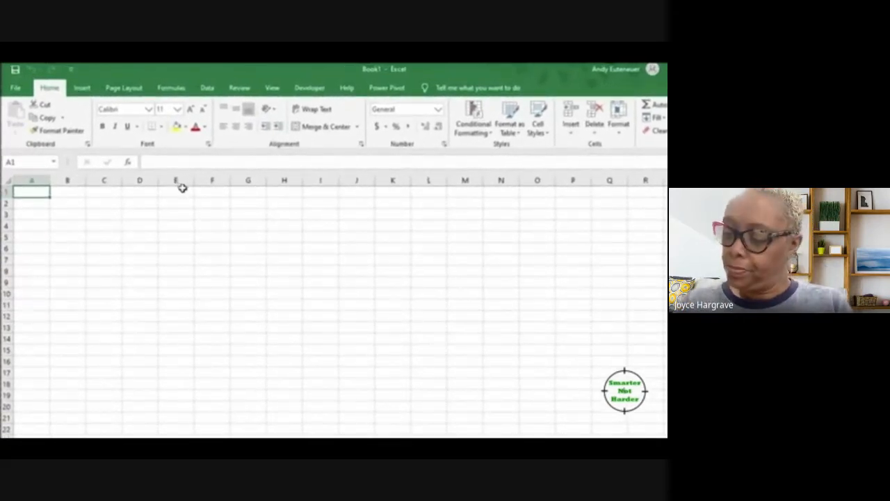
text(Month)
key(Tab)
text(Date)
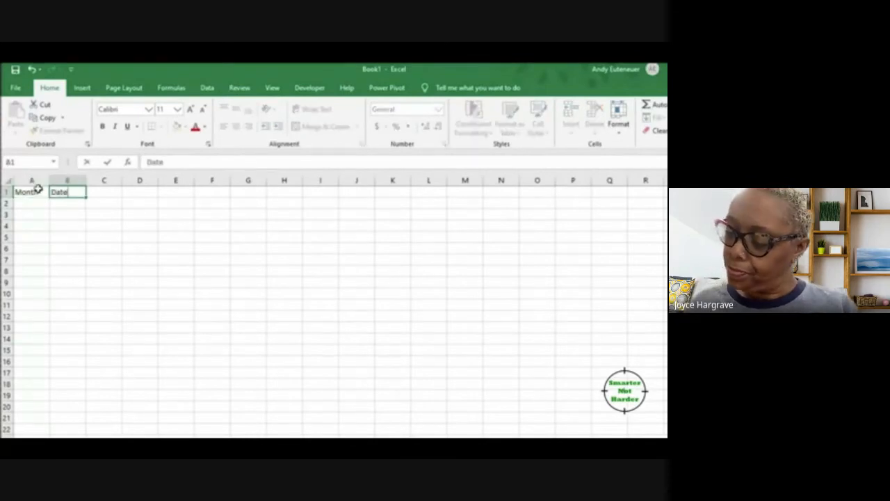
key(Tab)
text(Description)
key(Tab)
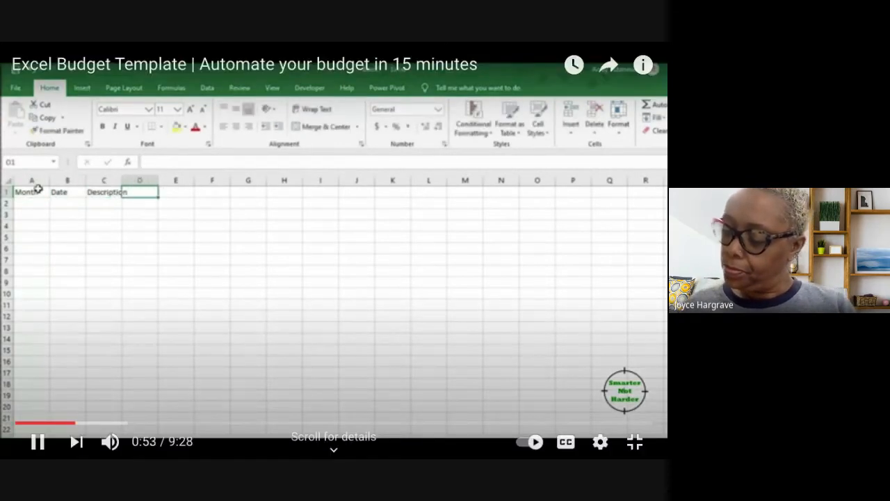
Step: Enter the headers Category, Income, Debits and Balance in cells D1 to G1
text(Category)
key(Tab)
text(Income)
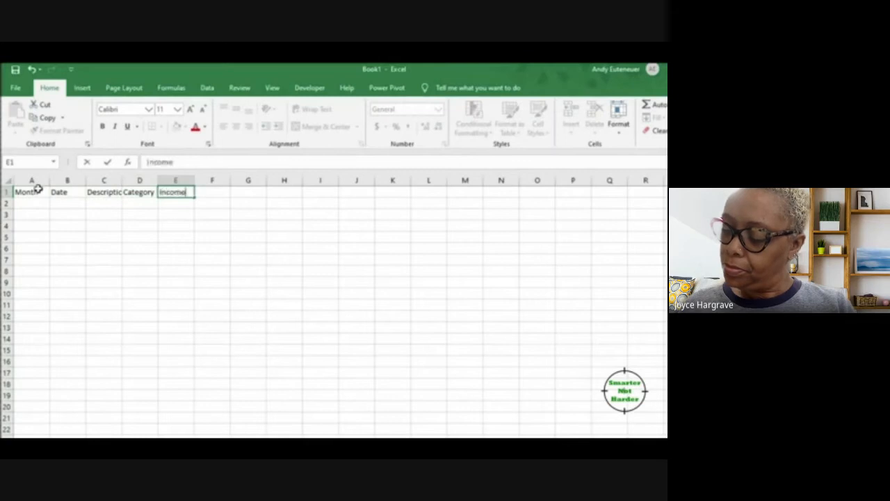
key(Tab)
text(Debits)
key(Tab)
text(Balance)
key(Down)
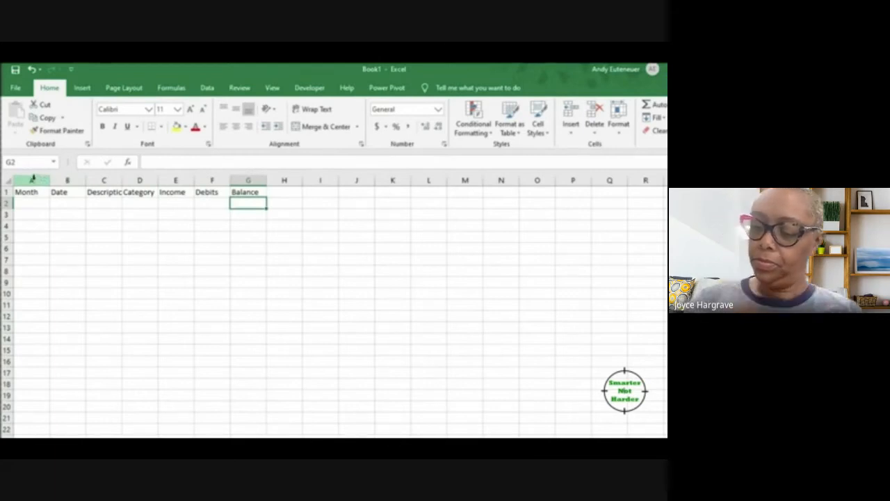
Step: Format columns A through G as a green banded table with headers
drag(32, 179, 252, 176)
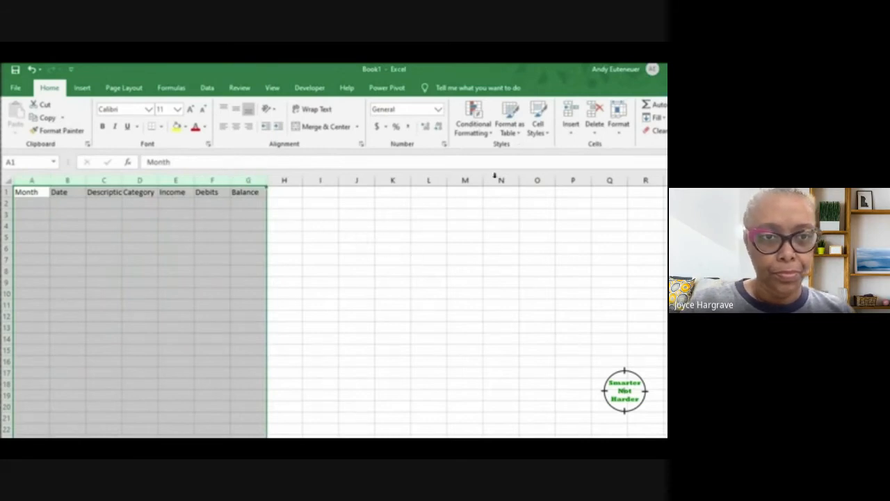
click(515, 132)
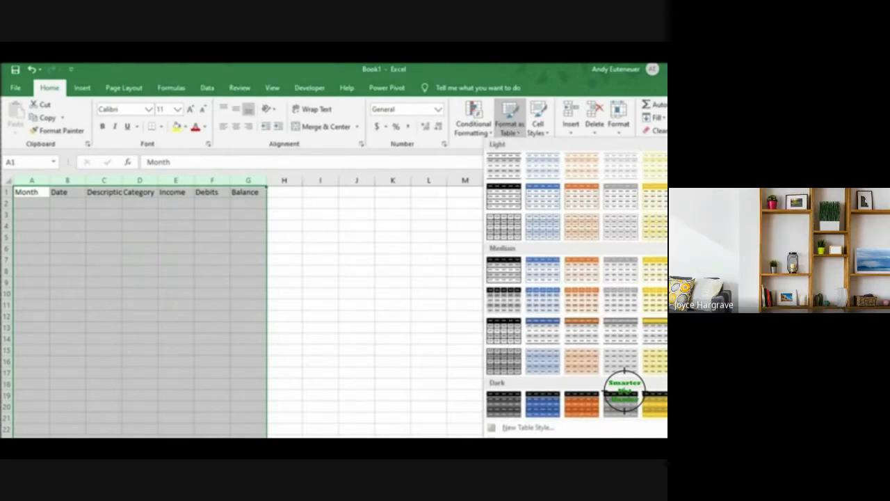
click(656, 227)
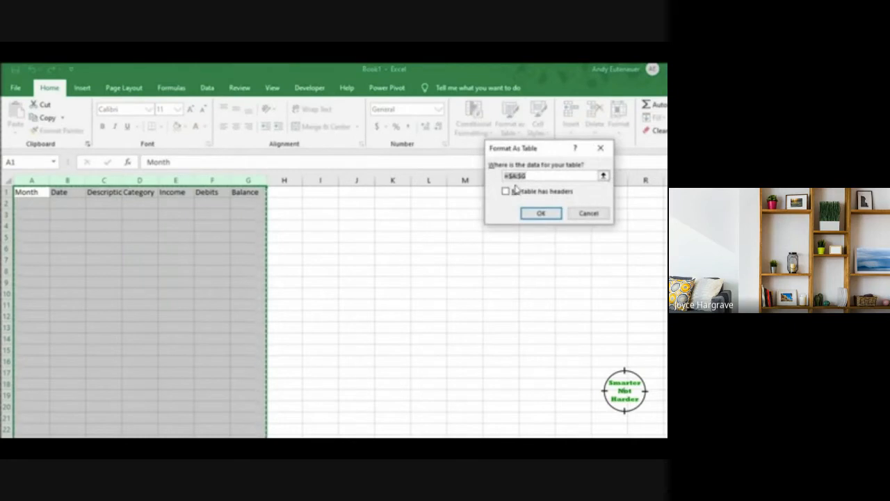
click(506, 192)
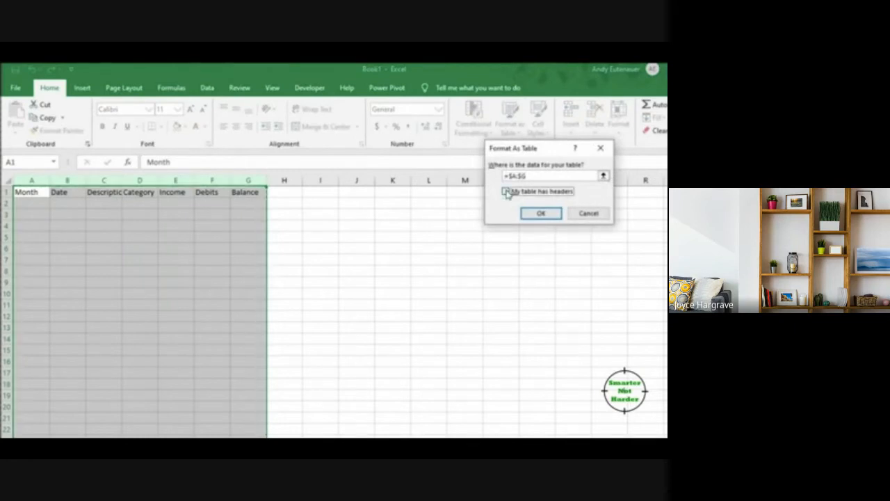
click(542, 213)
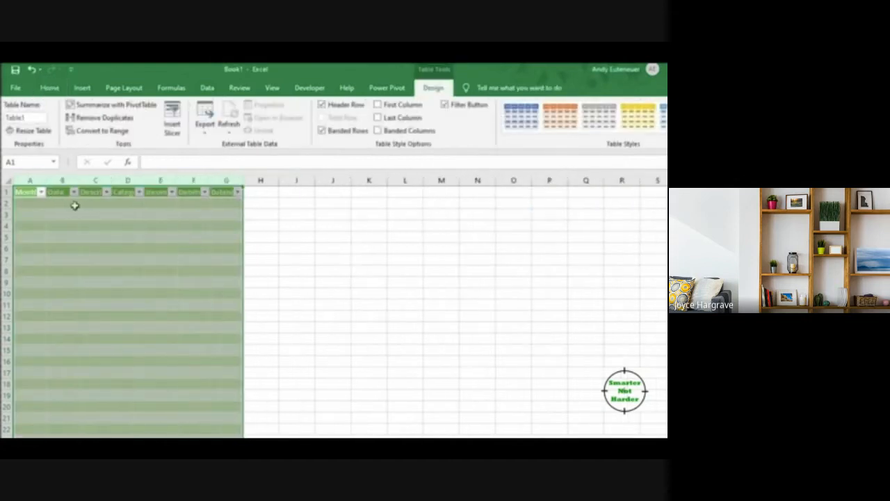
Step: Widen the table columns from Date to Balance, giving Description the most room
click(64, 180)
drag(80, 180, 189, 181)
click(117, 180)
drag(281, 183, 346, 179)
drag(376, 182, 388, 183)
drag(189, 180, 224, 181)
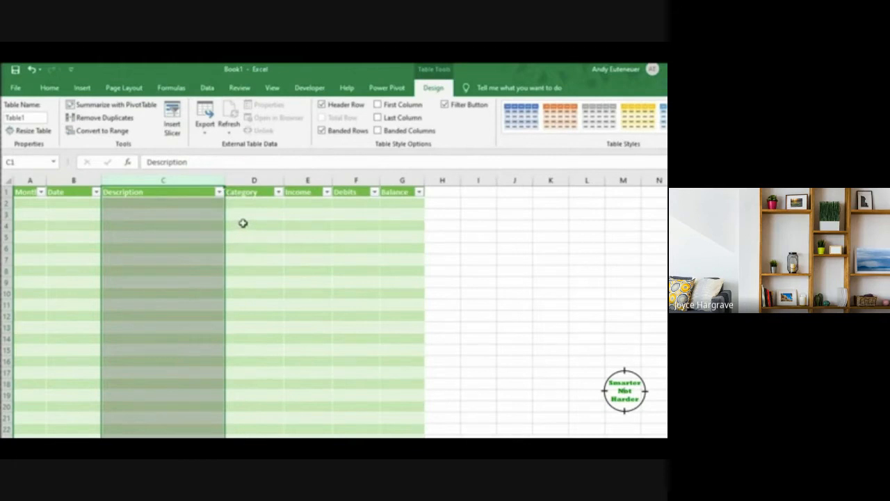
Step: Enter the date 1/28 in the first row of the Date column
click(79, 202)
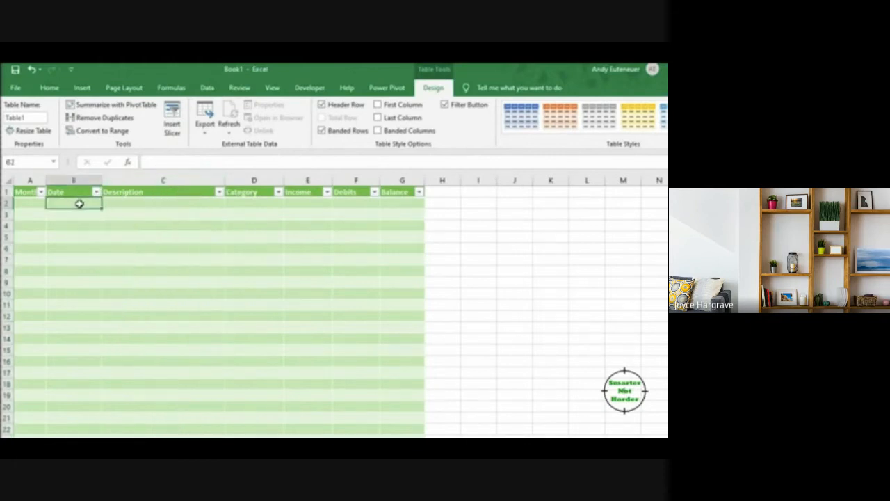
text(1/28)
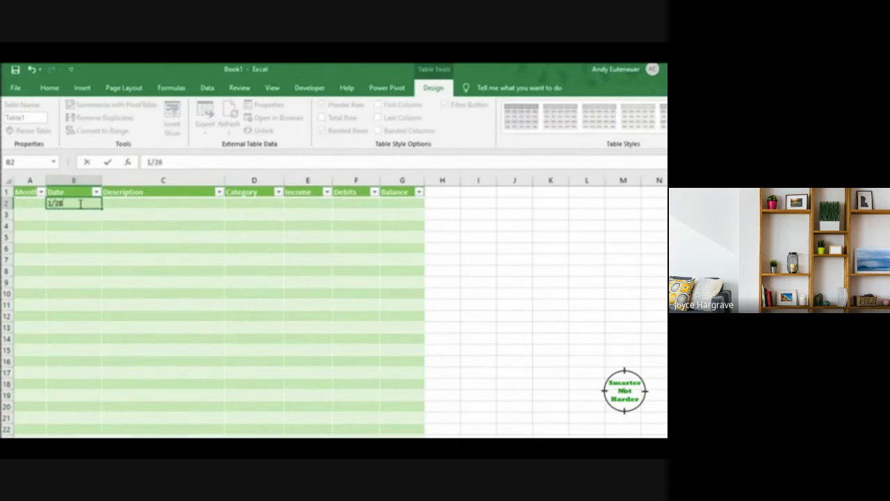
key(Return)
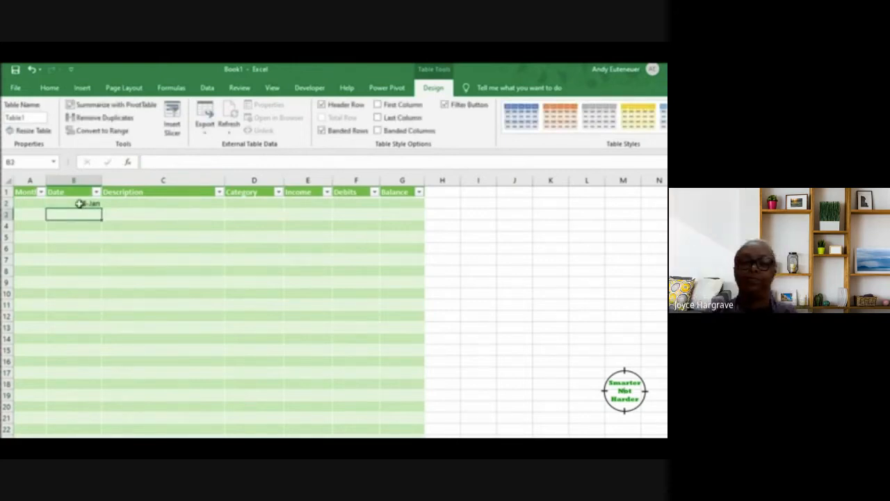
Step: Format the whole Date column with the Date number format of type *3/14/2012
click(75, 180)
right_click(77, 180)
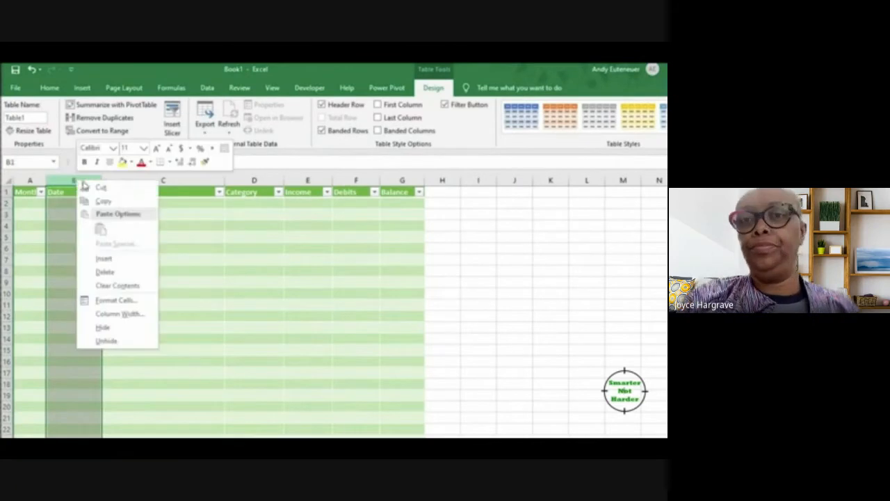
click(120, 299)
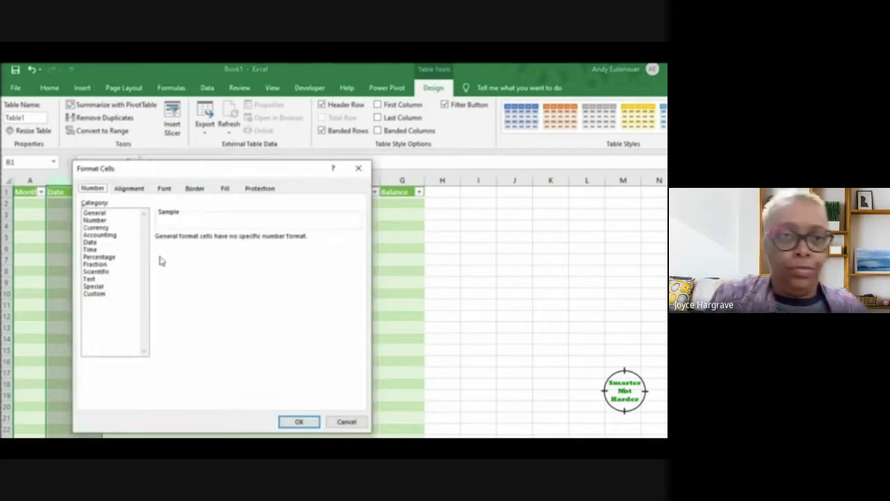
click(90, 242)
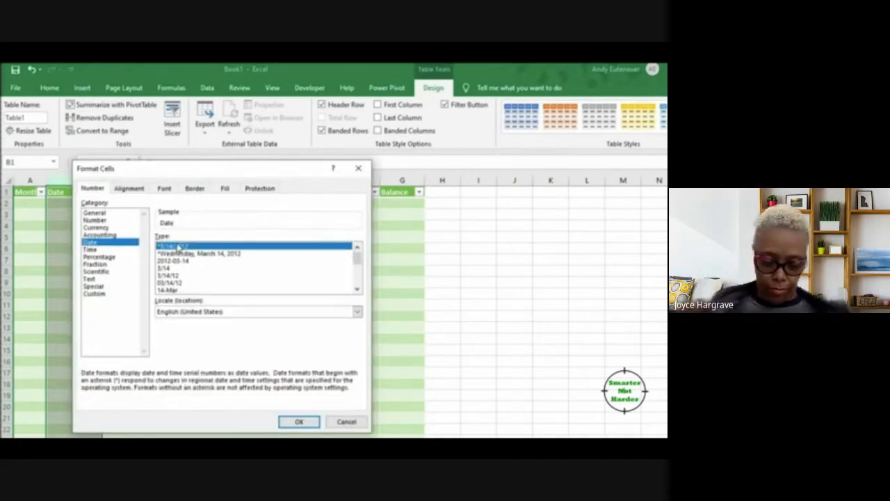
click(298, 422)
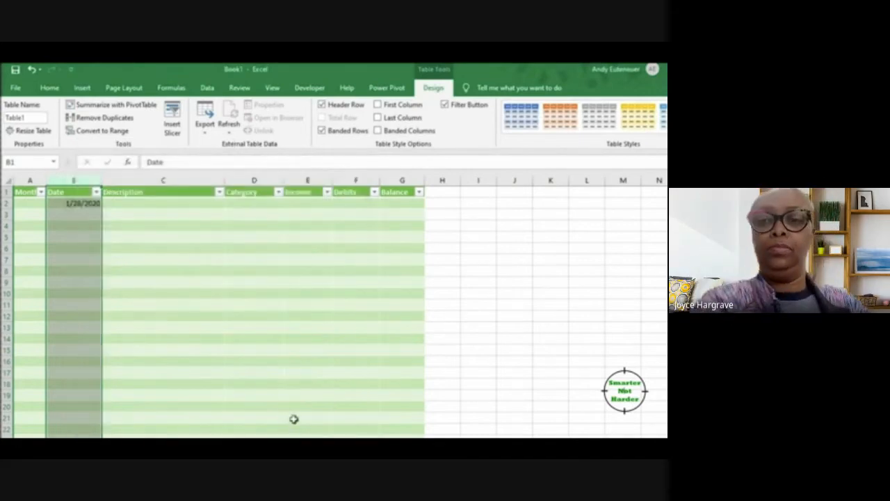
click(25, 203)
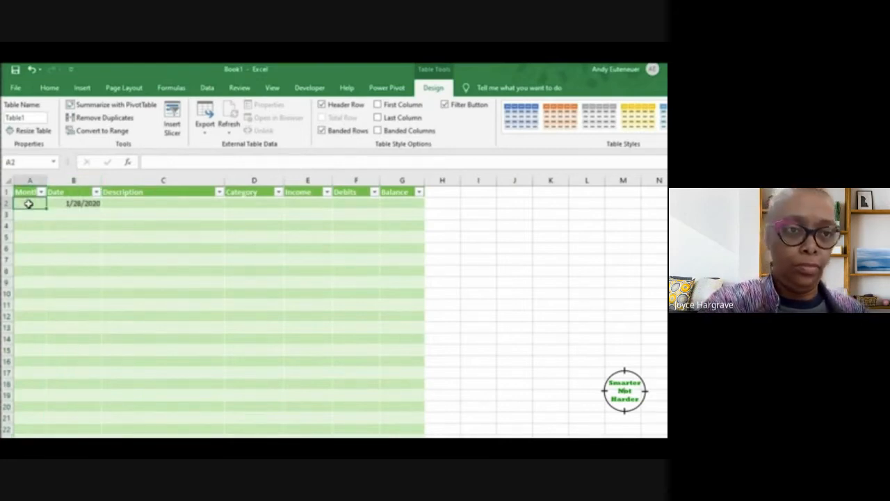
text(=Mo)
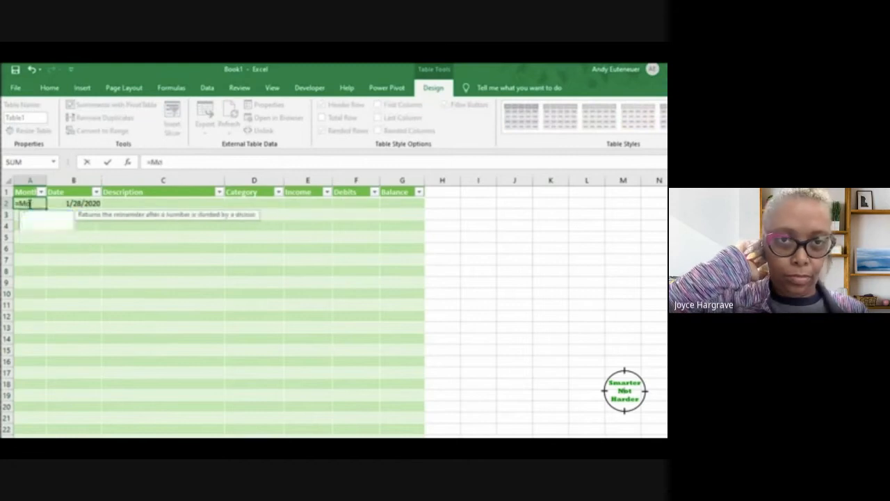
text(nth()
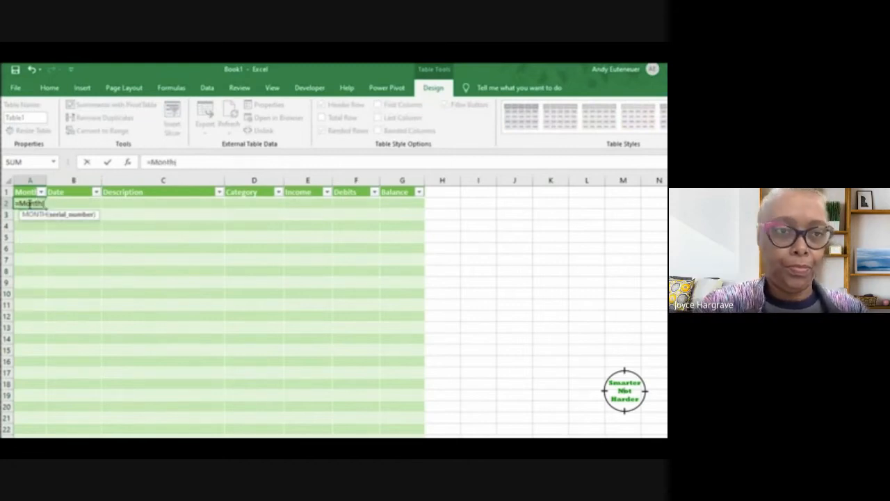
click(116, 203)
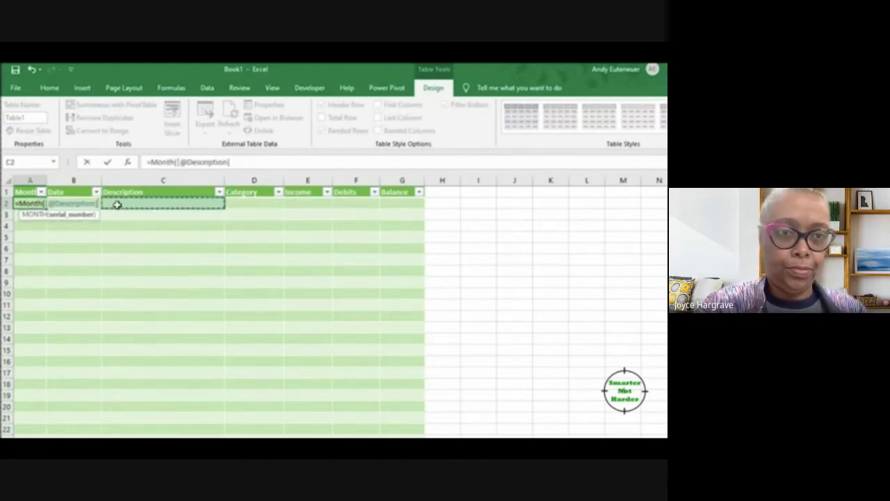
key(Left)
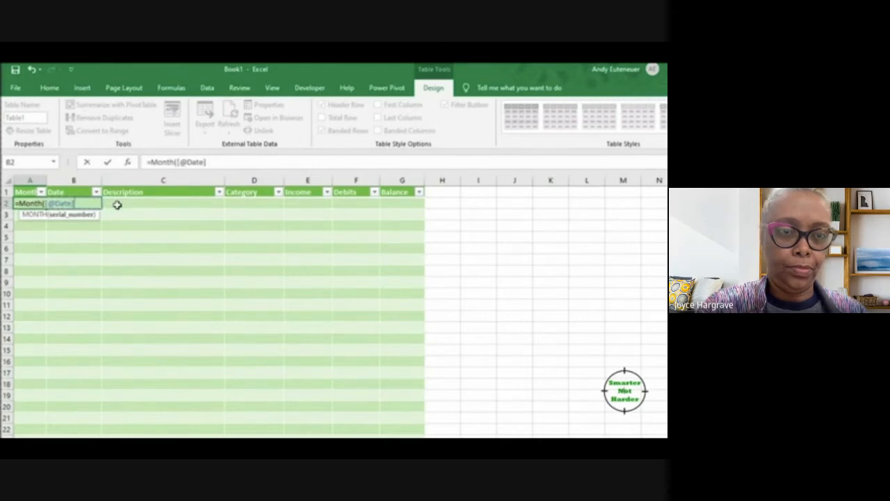
text())
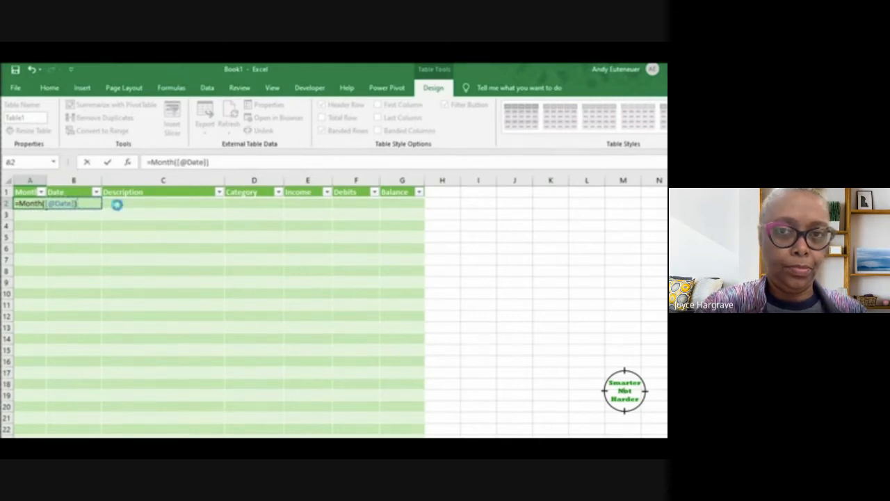
key(Return)
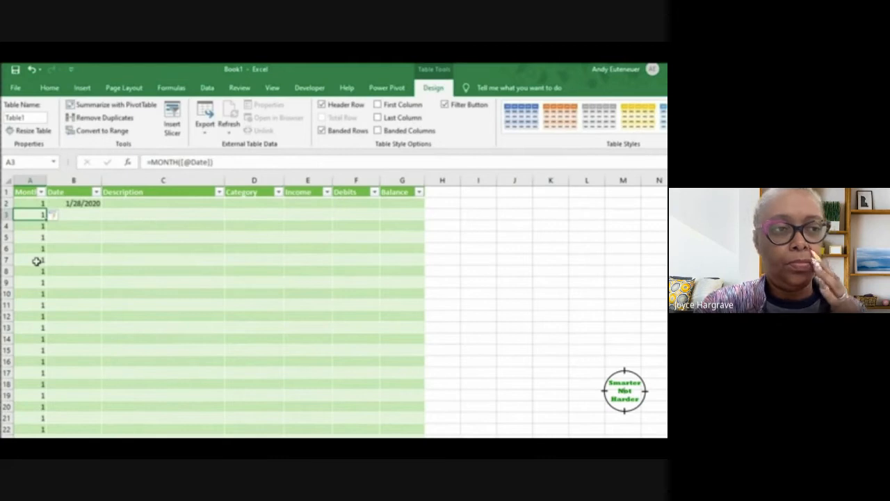
Step: Apply list data validation to the Category column's entry cells with source Income, Mortgage, Utilities, Groceries/Gas, Entertainment
click(207, 88)
click(254, 203)
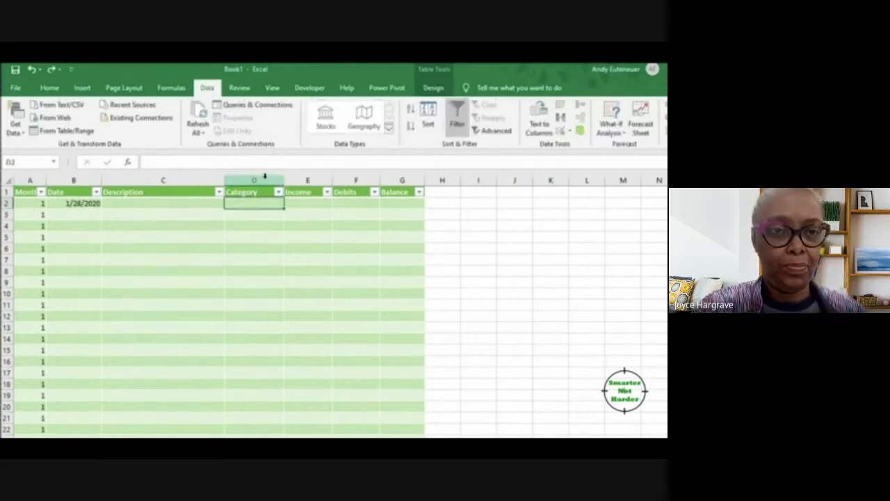
click(262, 176)
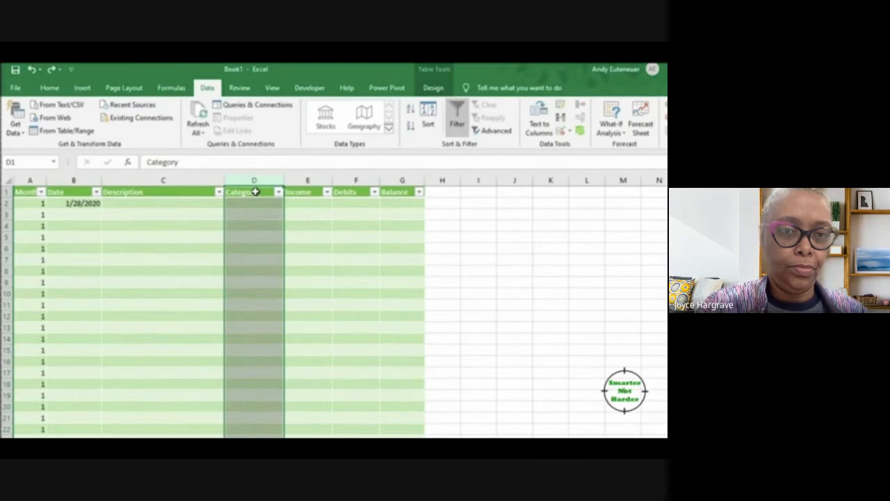
click(256, 190)
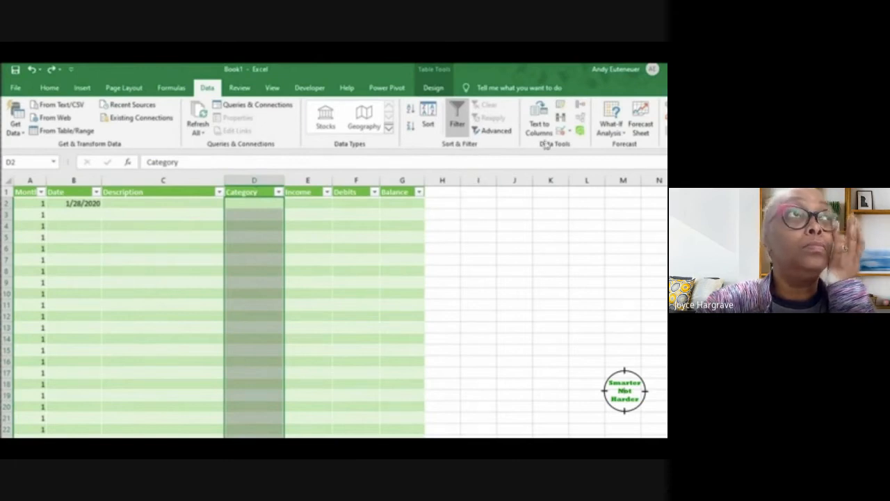
click(569, 131)
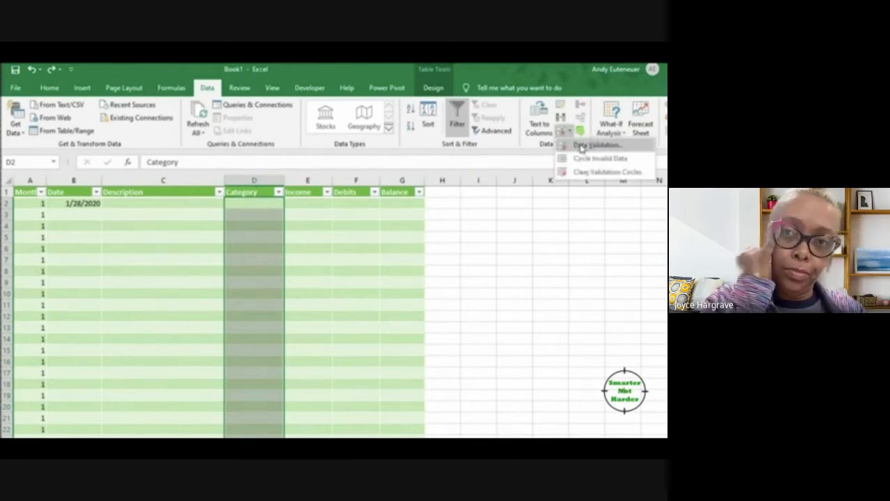
click(581, 146)
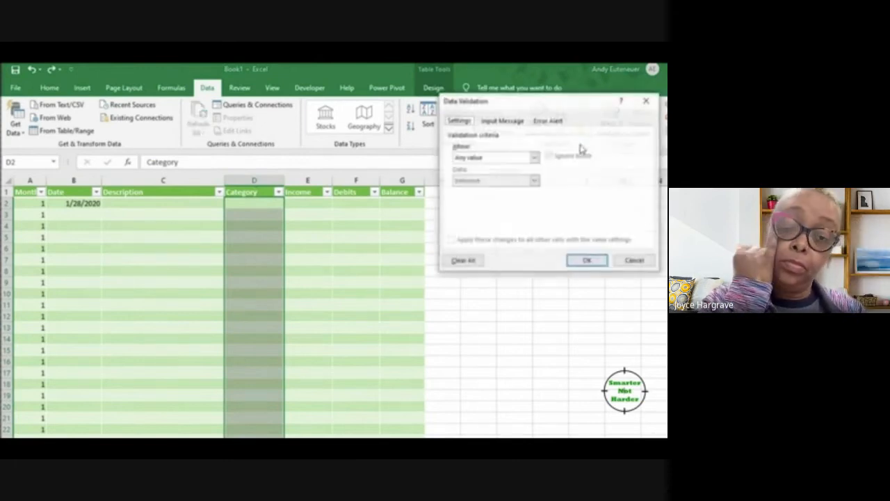
click(475, 159)
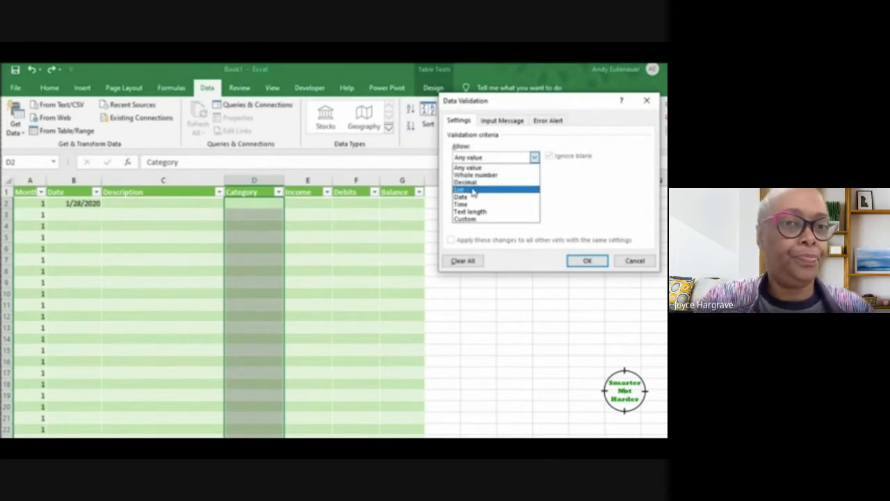
click(473, 190)
click(481, 201)
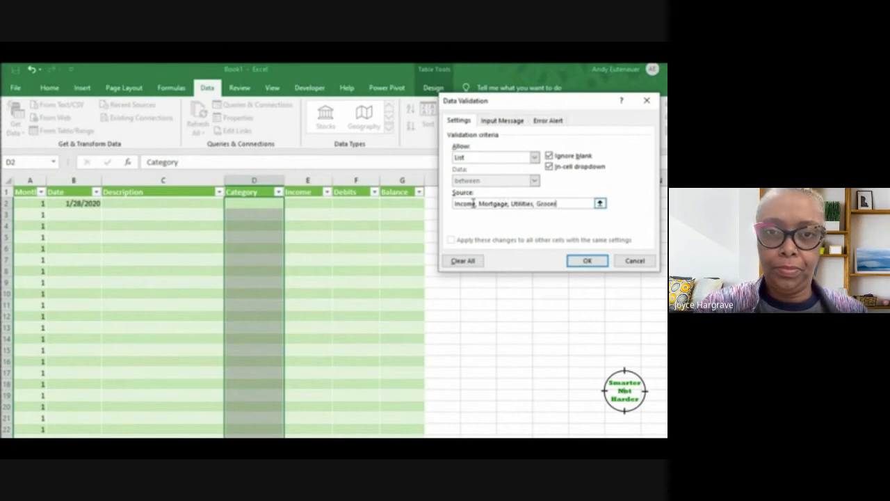
text(Enter)
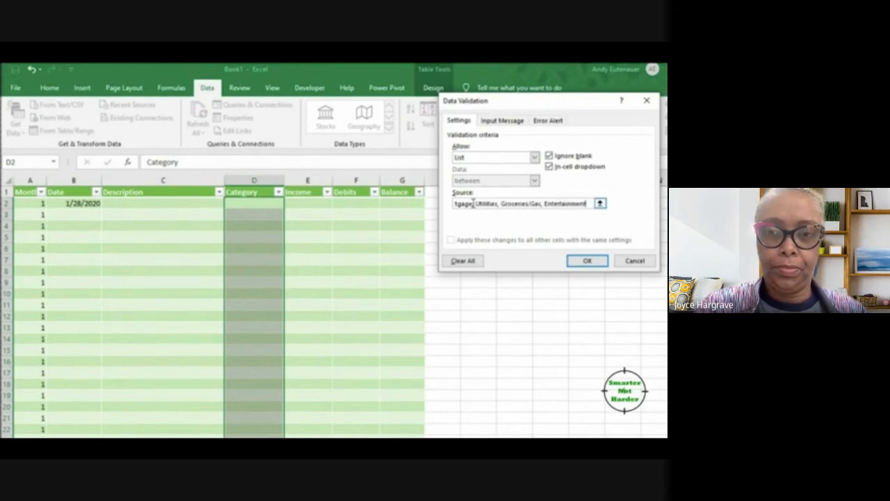
text(tainment)
click(584, 261)
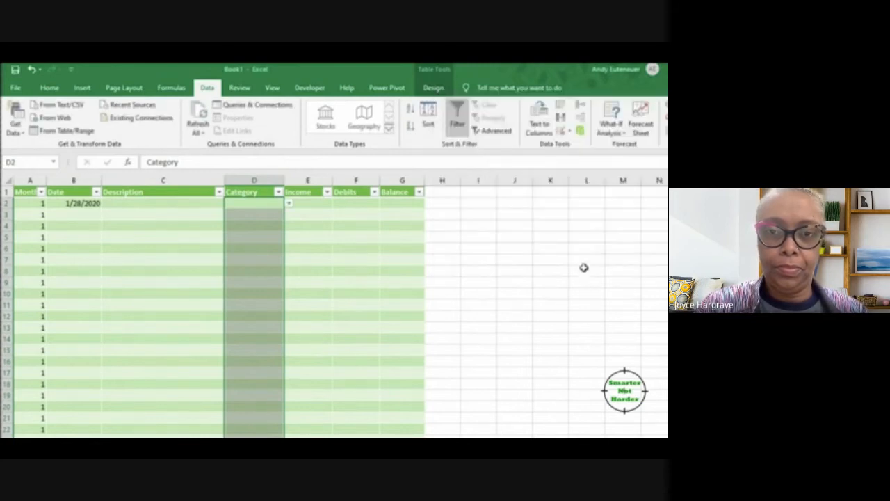
Step: Check the category drop-down list in cell D3
click(275, 216)
click(289, 215)
click(270, 284)
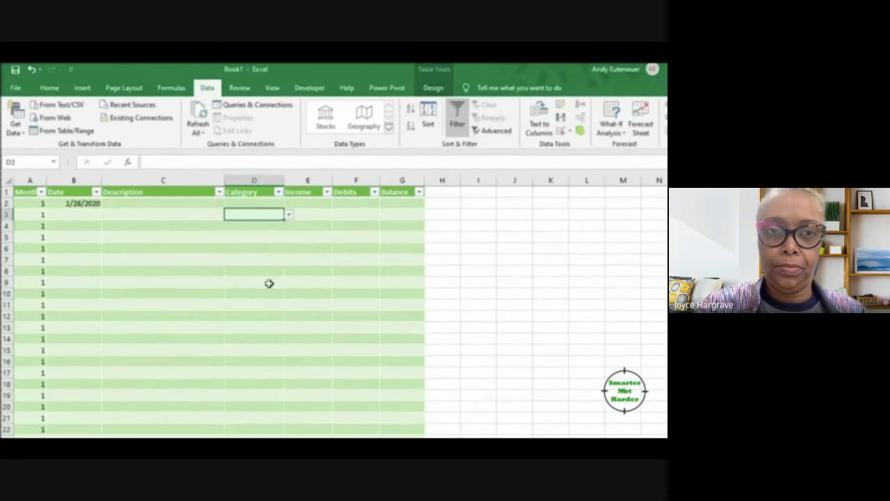
Step: Apply the Accounting number format to the whole Income, Debits and Balance columns
click(314, 180)
drag(314, 180, 377, 179)
drag(391, 180, 390, 178)
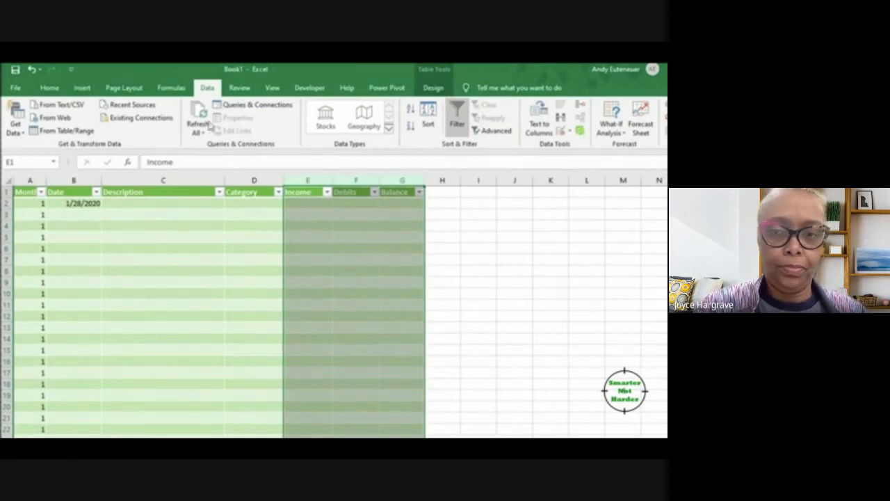
click(50, 88)
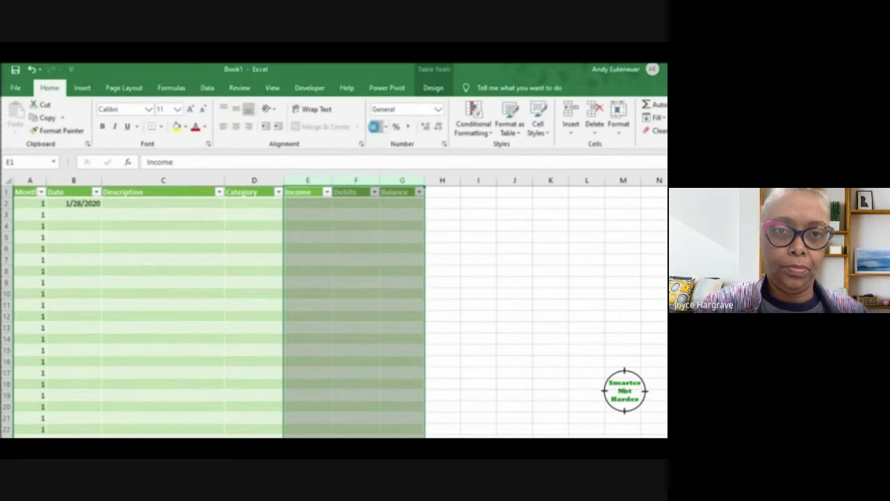
click(376, 128)
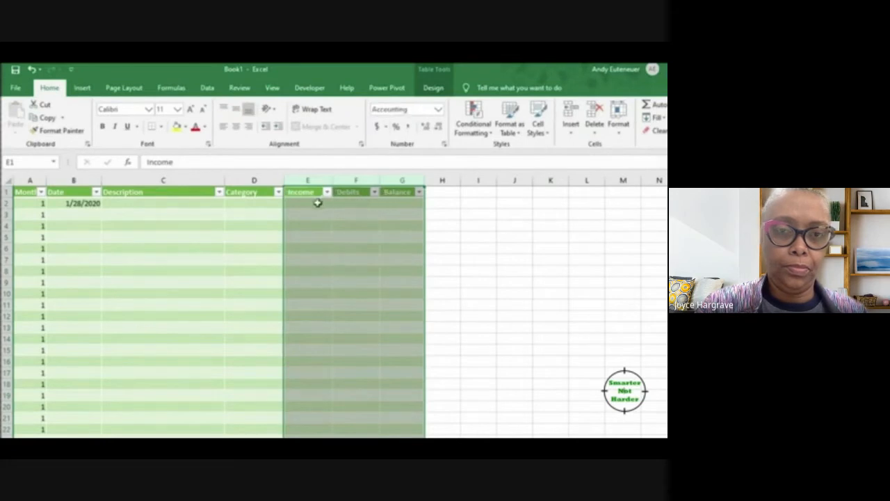
Step: Enter McDonalds as the description in the first row of the table
click(129, 203)
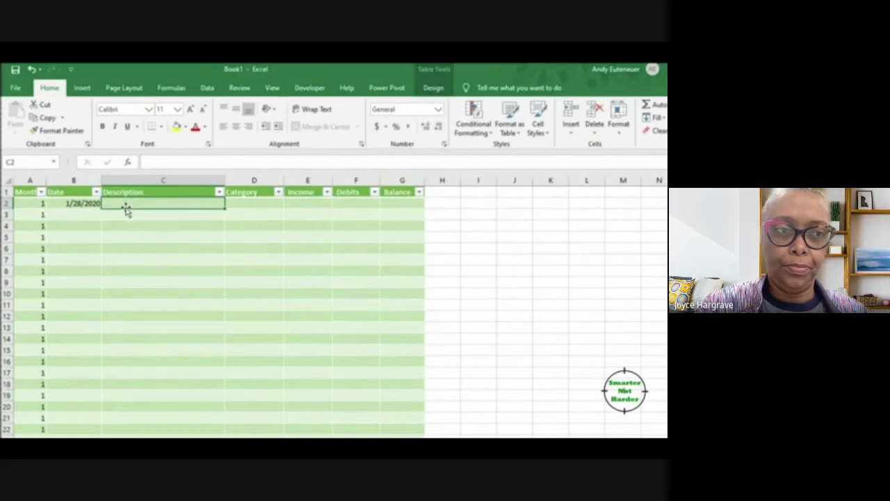
text(McDon)
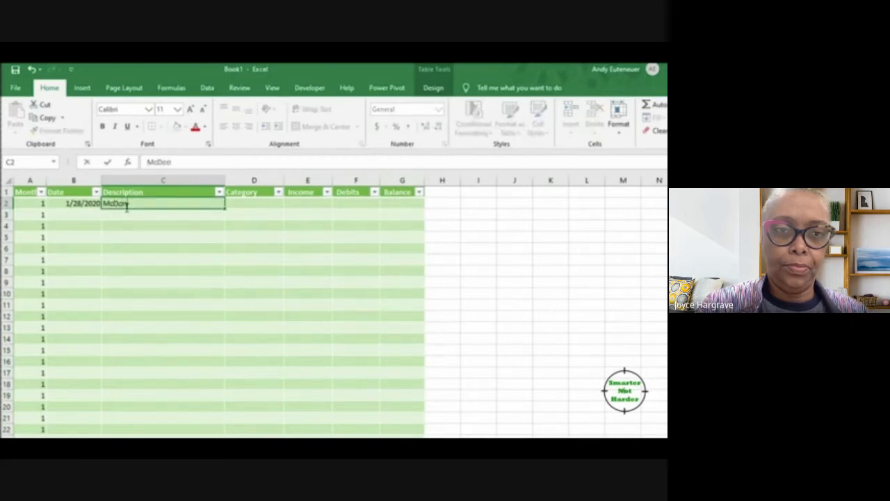
text(alds)
key(Return)
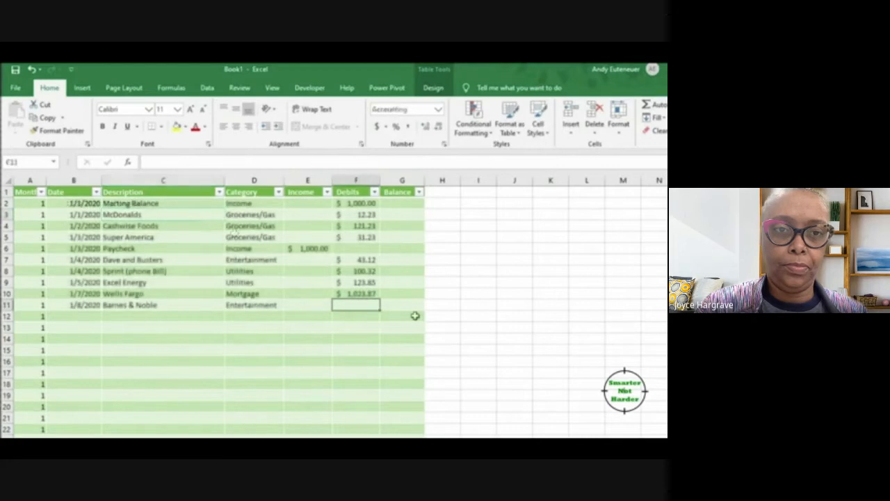
Step: Enter a debit of 12.32 for Barnes & Noble and a starting balance of 1000 in cell G2
text(12.32)
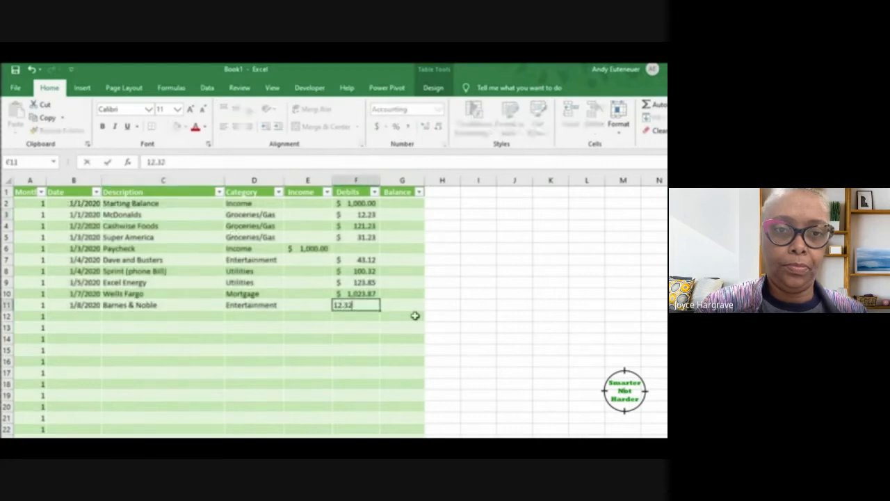
key(Return)
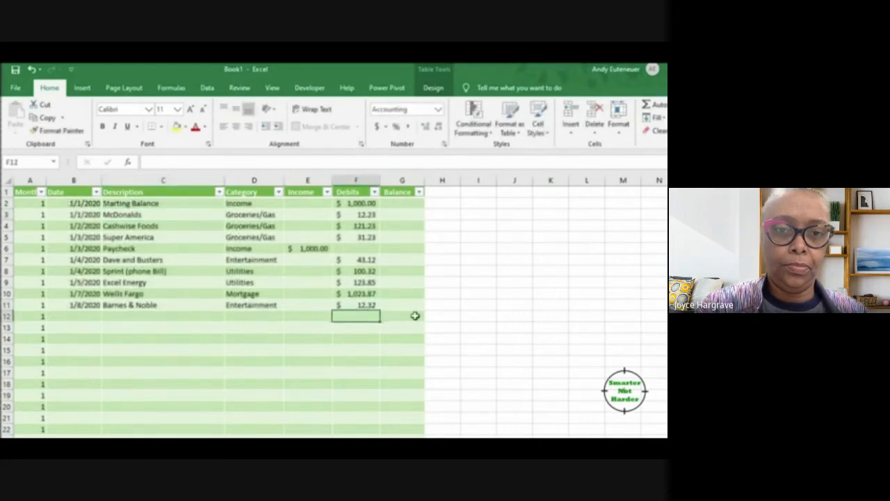
click(404, 215)
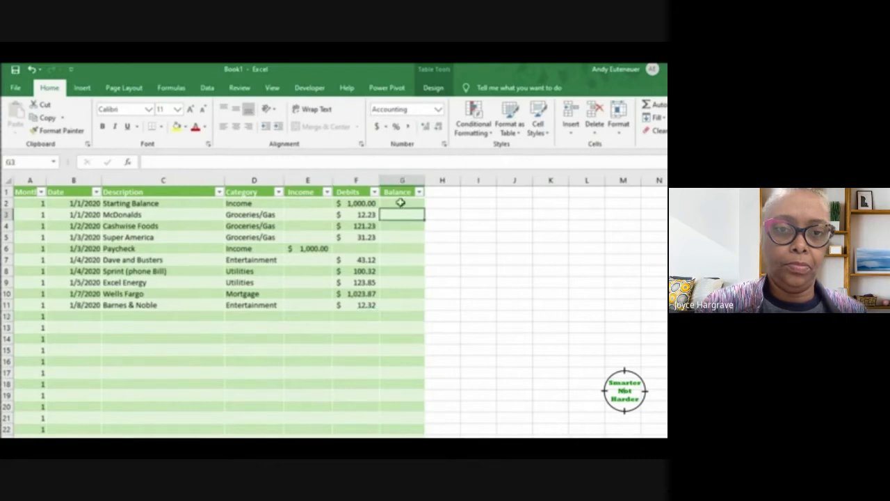
click(401, 203)
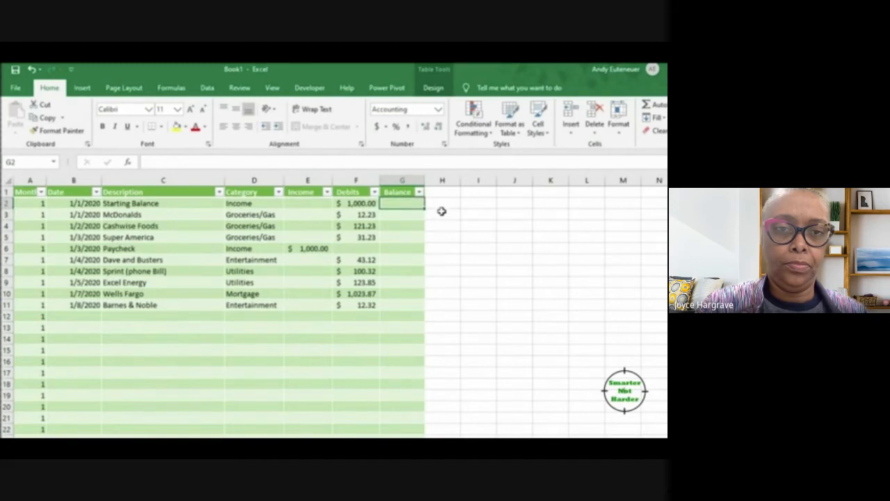
text(1000)
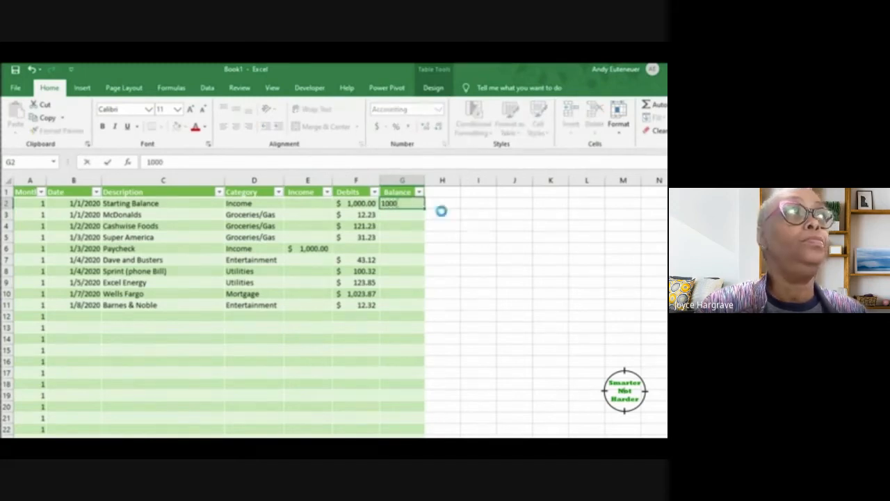
key(Return)
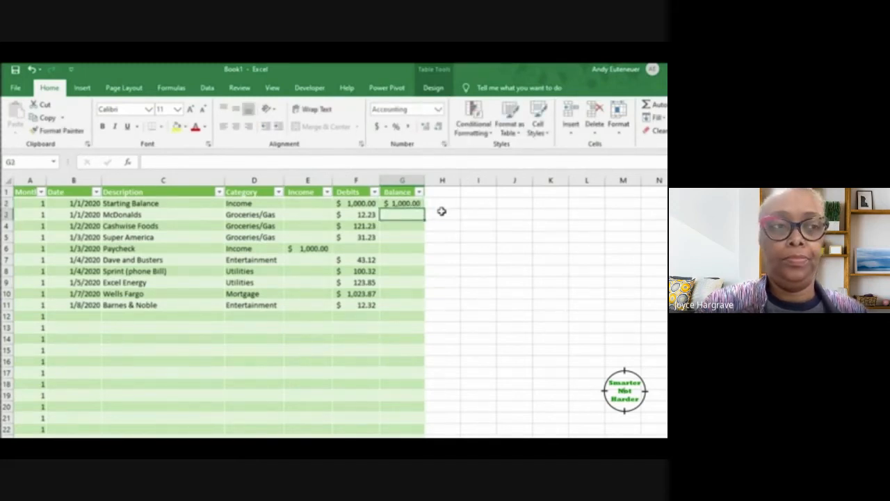
text(=sum()
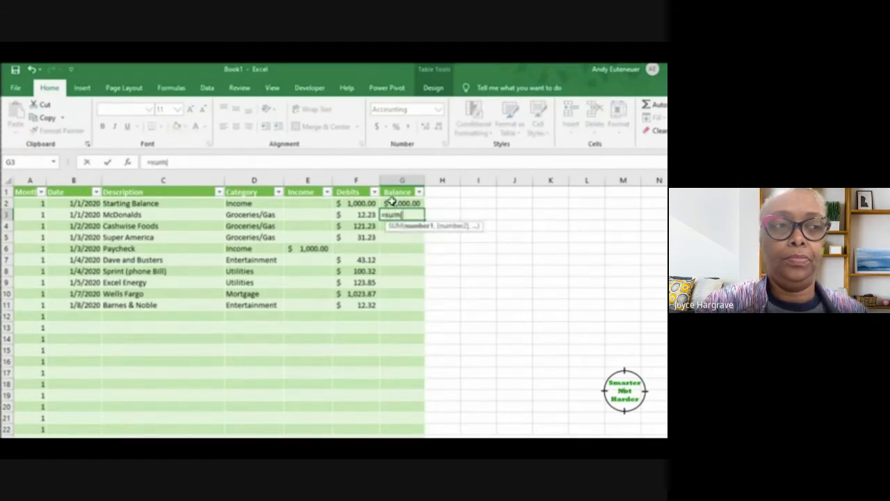
click(394, 201)
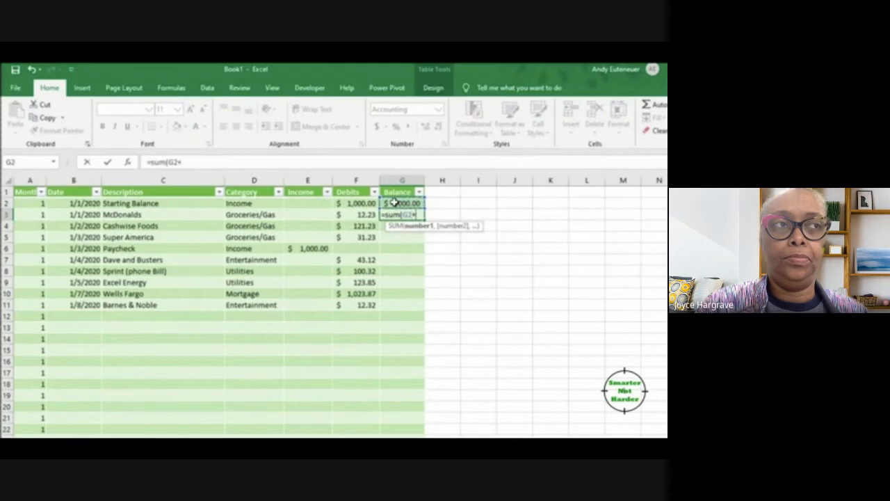
text(+)
click(303, 214)
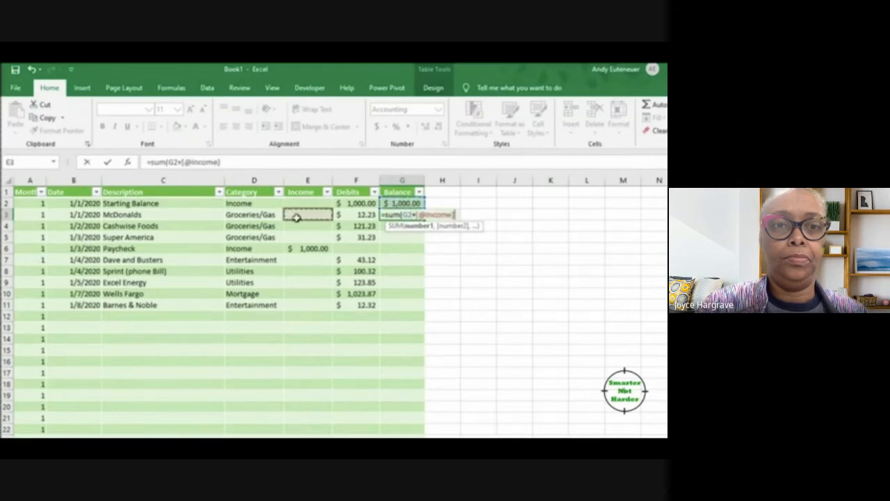
text(-)
click(356, 216)
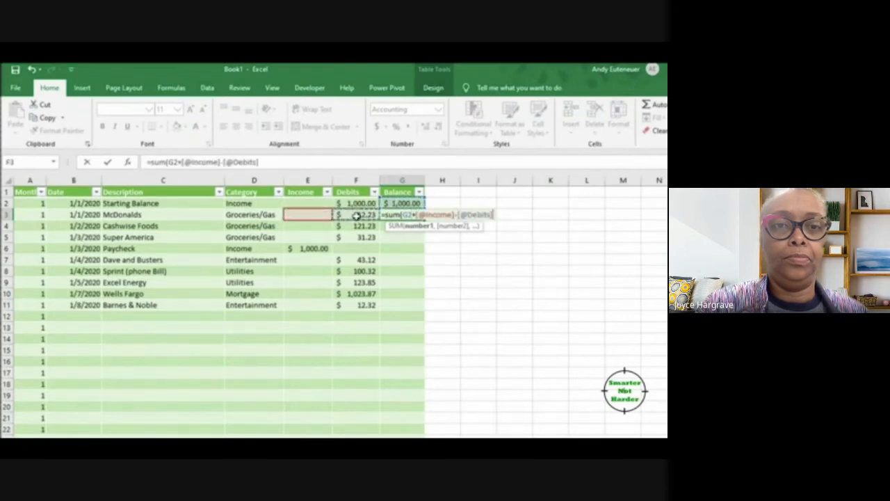
text())
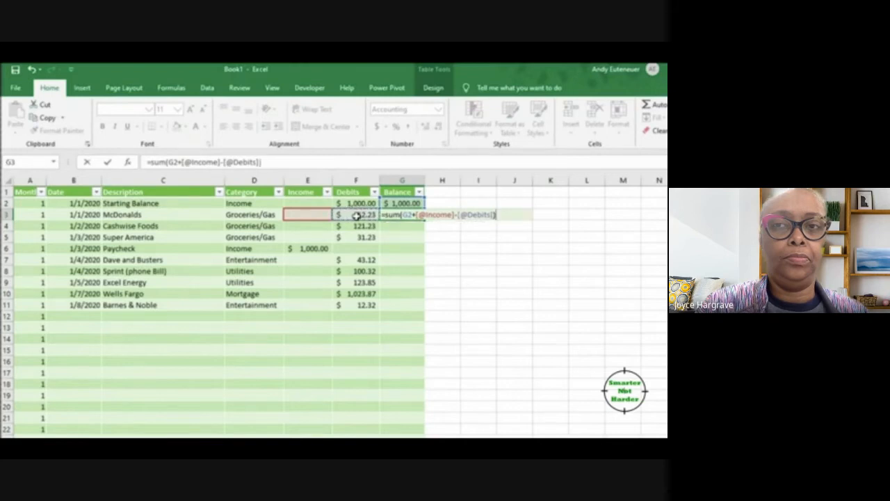
key(Return)
Step: Copy the balance formula from cell G3 down the rest of the Balance column
click(410, 215)
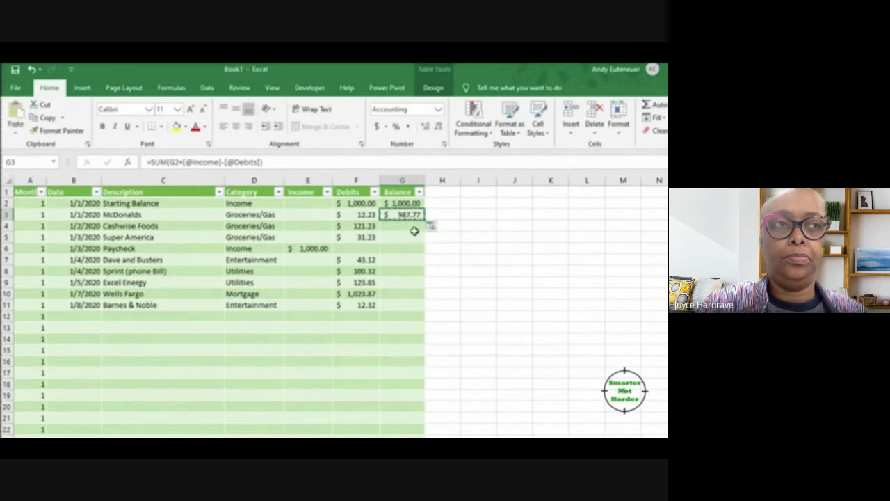
click(402, 179)
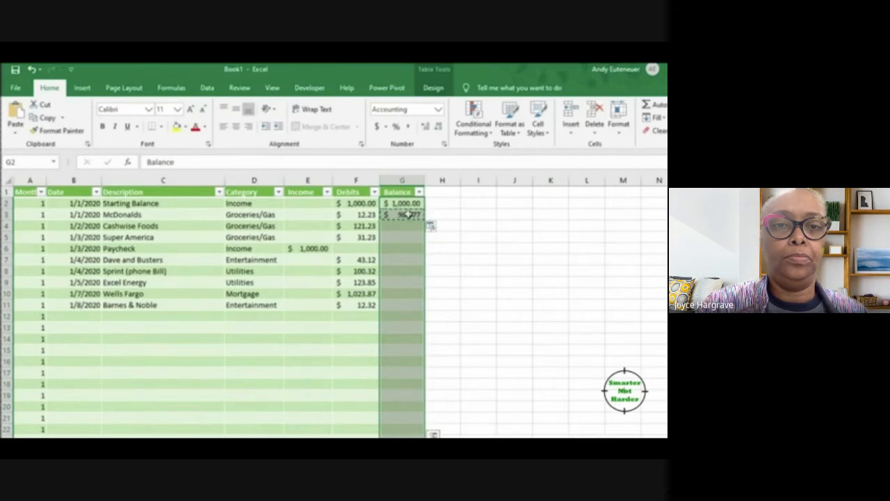
click(407, 213)
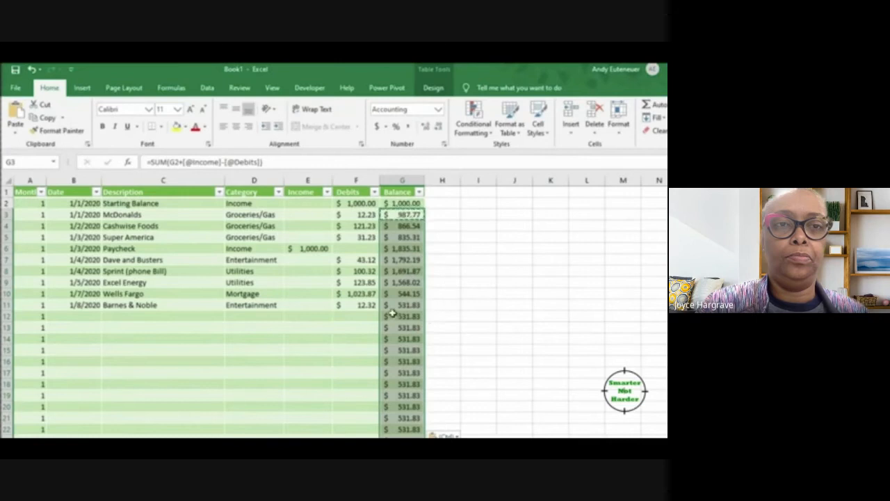
key(Escape)
Step: Add a transaction in row 12 dated 1/9 for Arbys, category Groceries/Gas, with a debit of 11.17
click(74, 317)
text(1/9)
key(Tab)
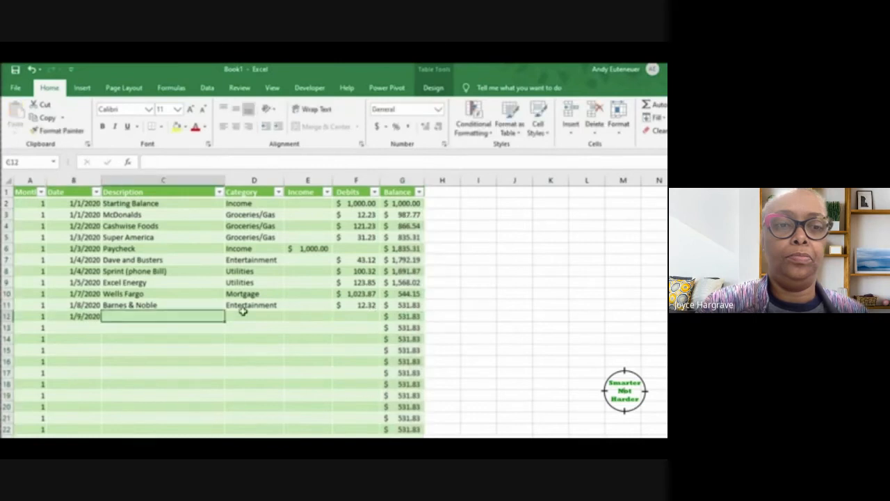
text(Arbys)
key(Down)
click(247, 317)
click(289, 317)
click(275, 348)
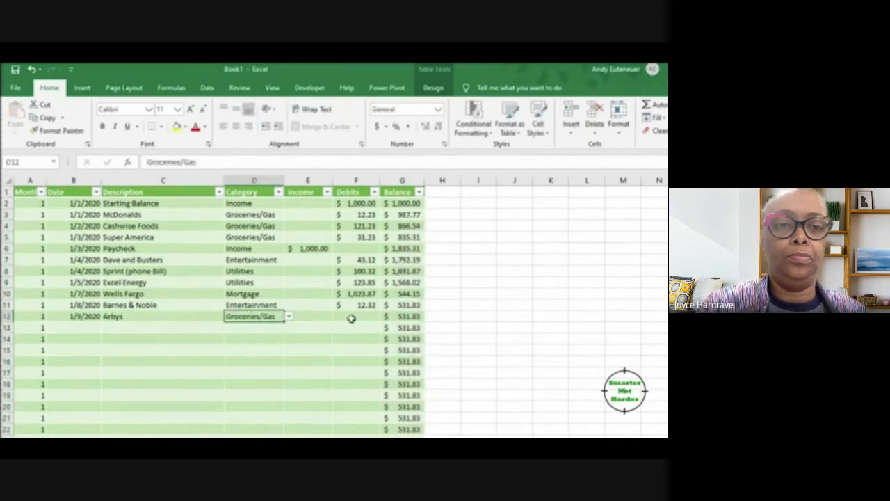
click(353, 318)
text(11.17)
key(Return)
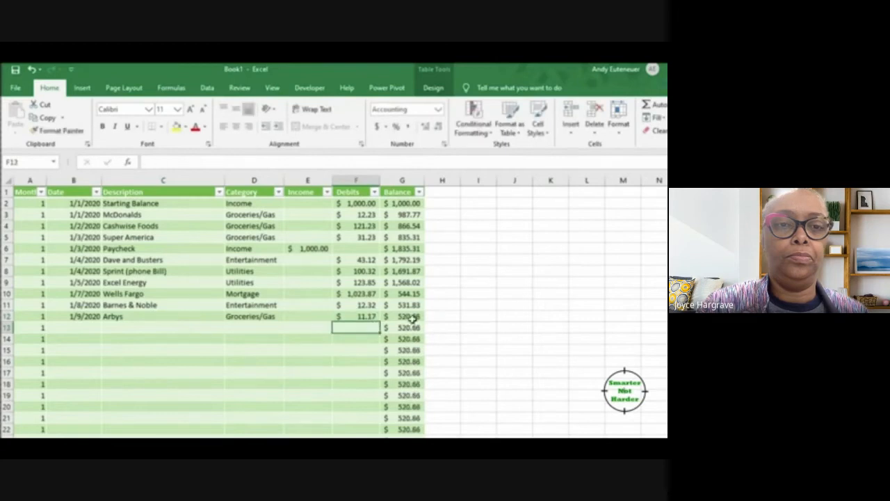
Step: Add a transaction in row 13 dated 1/10 for Paycheck, category Income, with an income of 1000
click(87, 327)
text(1/10)
key(Tab)
text(Paycheck)
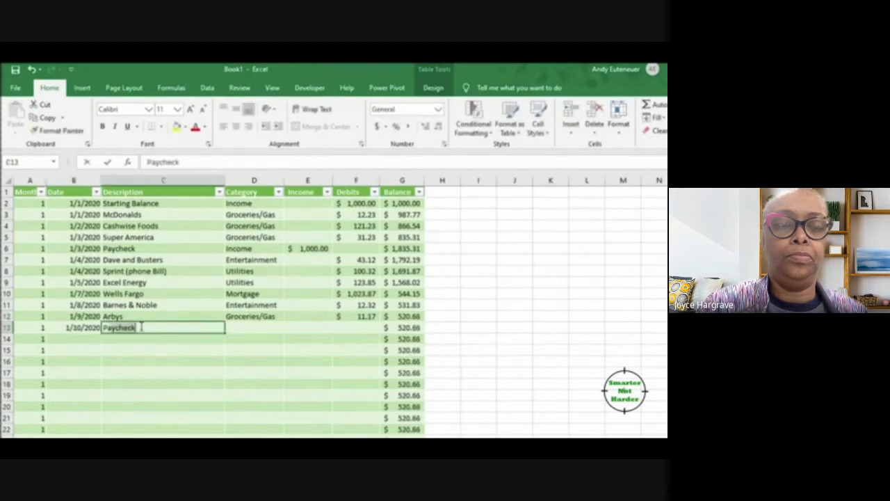
key(Tab)
click(289, 327)
click(239, 339)
click(308, 327)
text(1000)
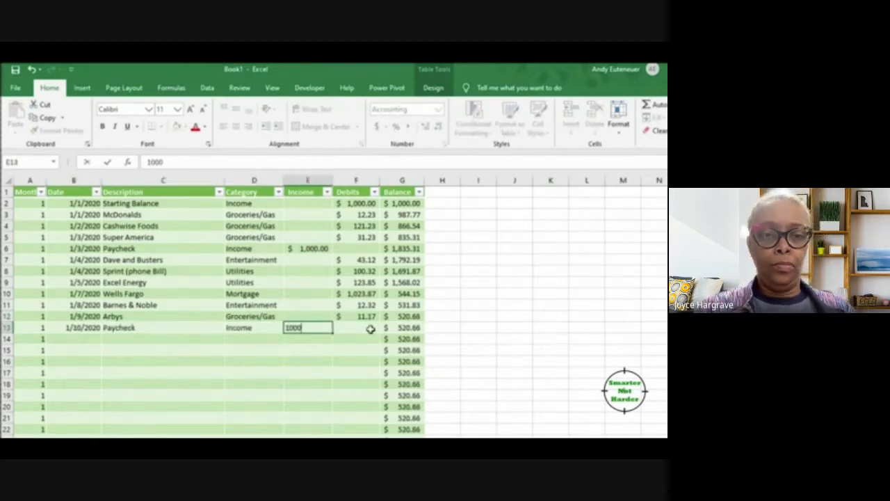
key(Return)
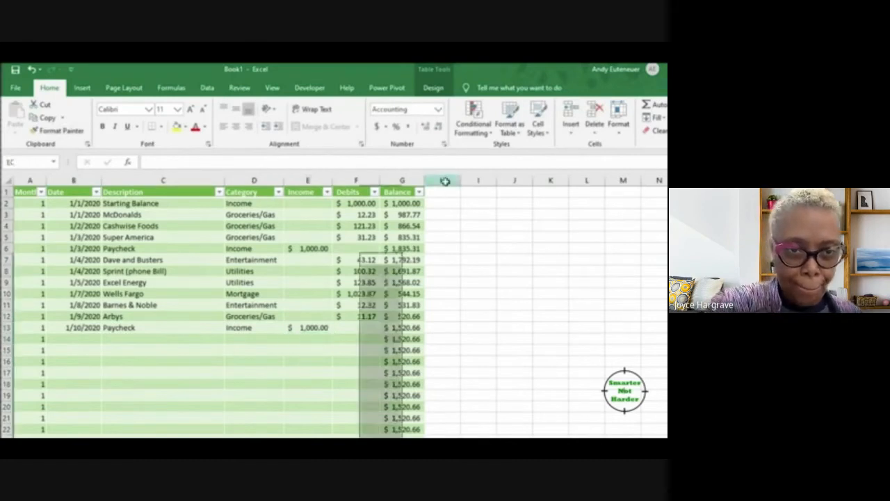
Step: Narrow column H to a thin spacer and list Income, Groceries/Gas and Entertainment in cells I2 to I4
click(445, 181)
drag(460, 180, 434, 180)
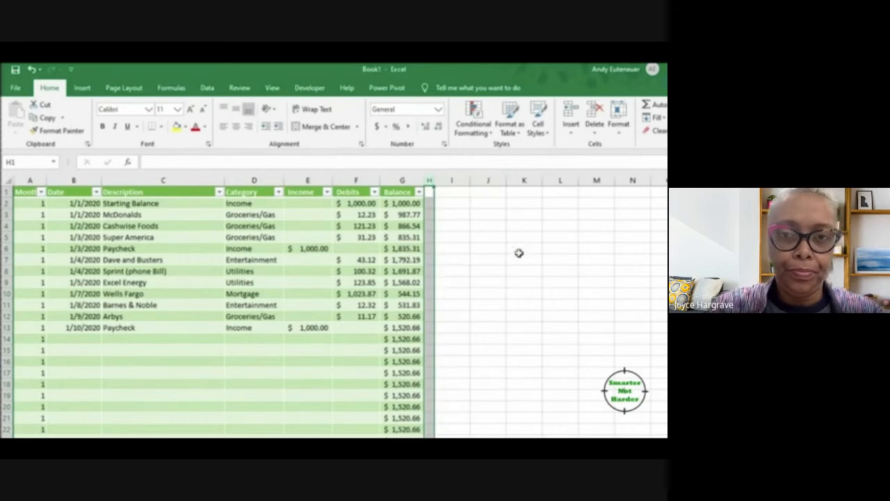
click(446, 203)
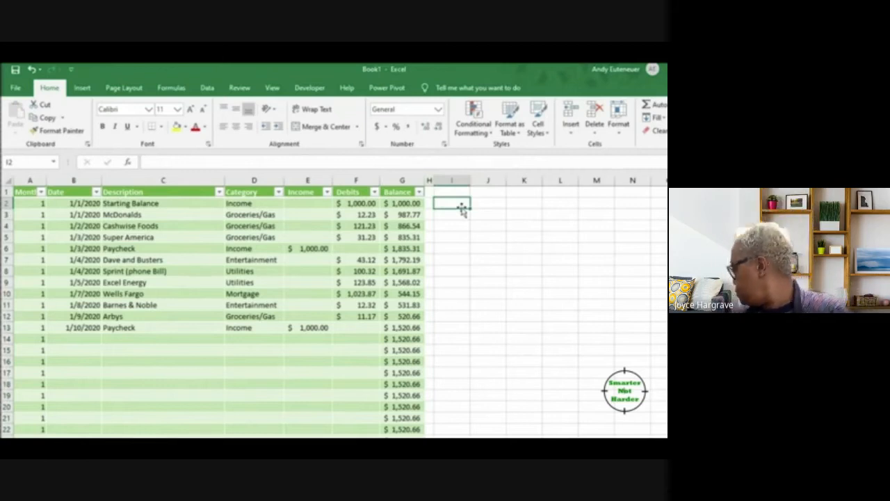
text(Income)
key(Return)
text(Groceries/Gas)
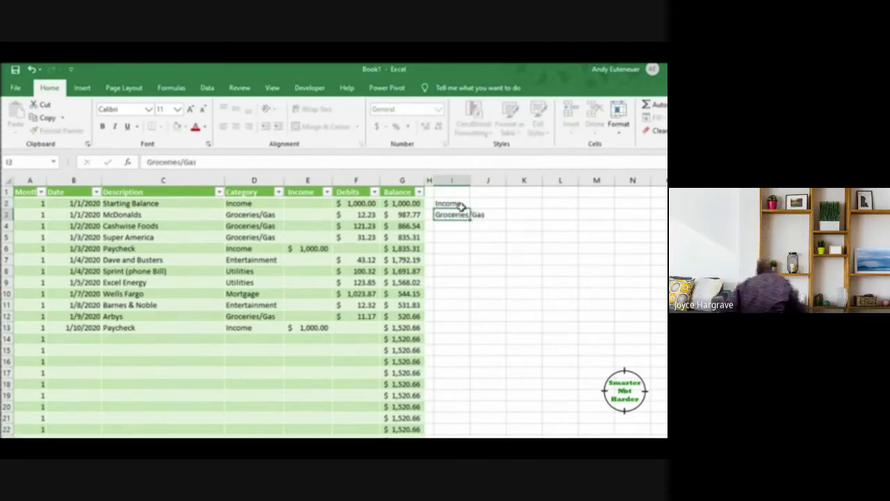
key(Return)
text(Entertainment)
key(Return)
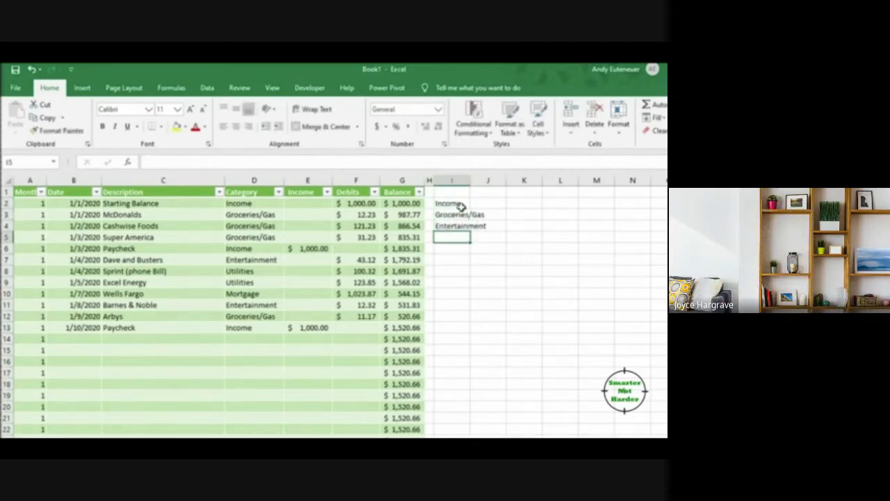
Step: Add Utilites and Mortgage in cells I5 and I6, and widen column I to fit the category names
text(Utilites)
key(Return)
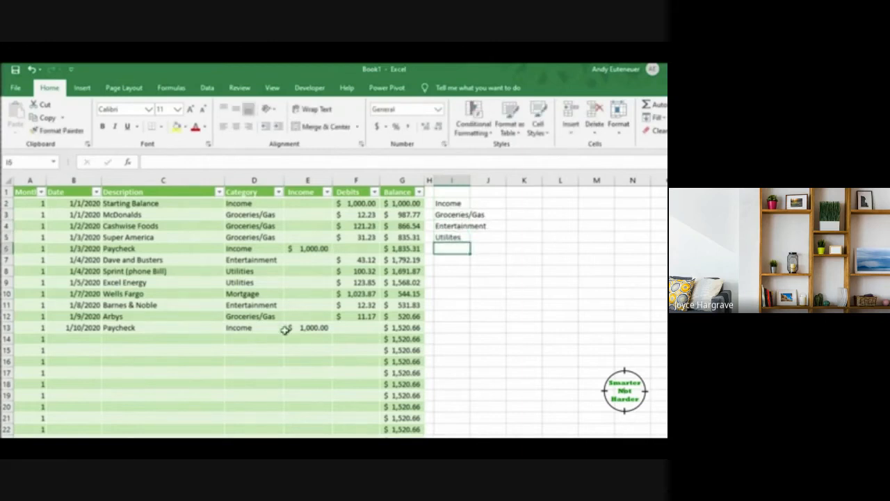
click(284, 327)
click(288, 326)
click(455, 248)
text(Mortgage)
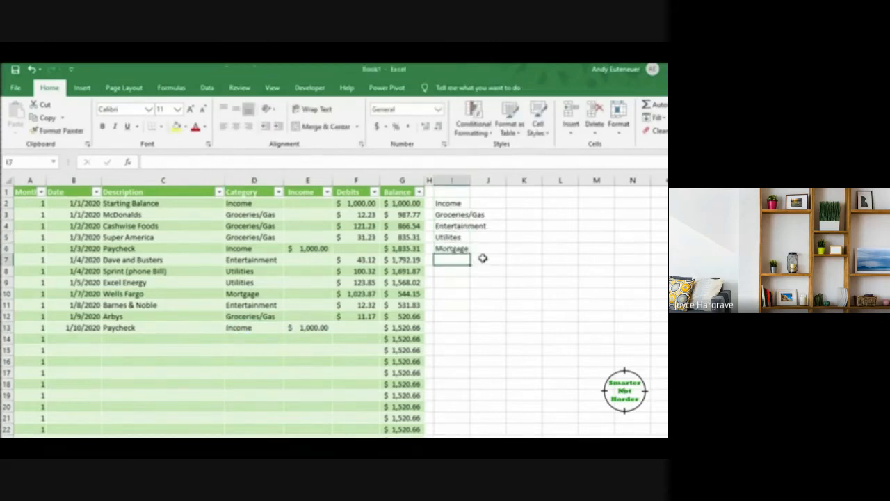
key(Return)
drag(470, 180, 493, 180)
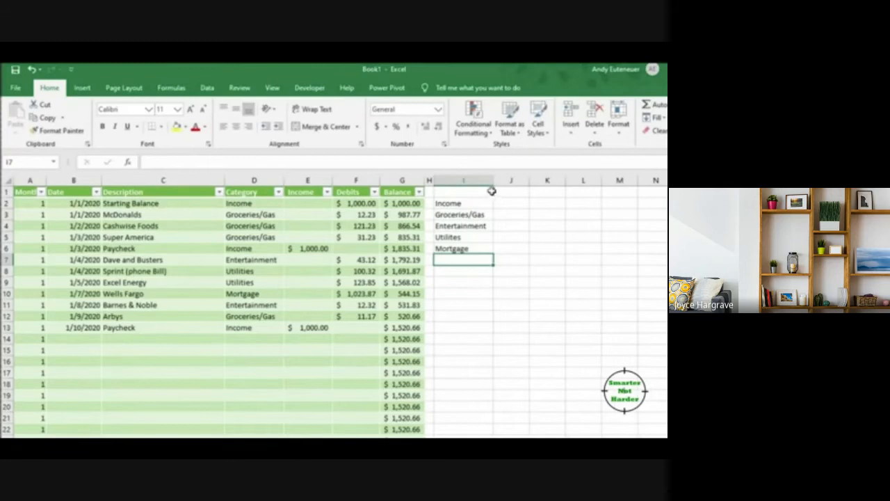
Step: Enter the heading Total in cell J1 and the month number 1 in cell I1
click(504, 191)
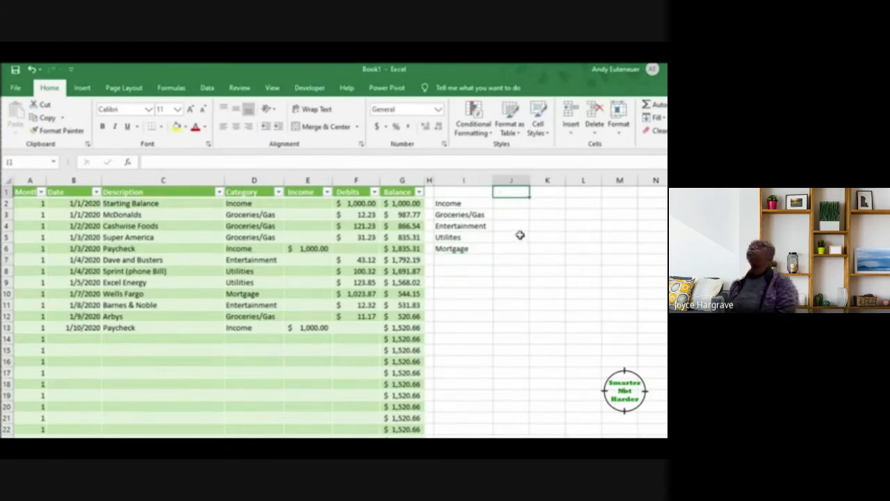
text(Total)
key(Return)
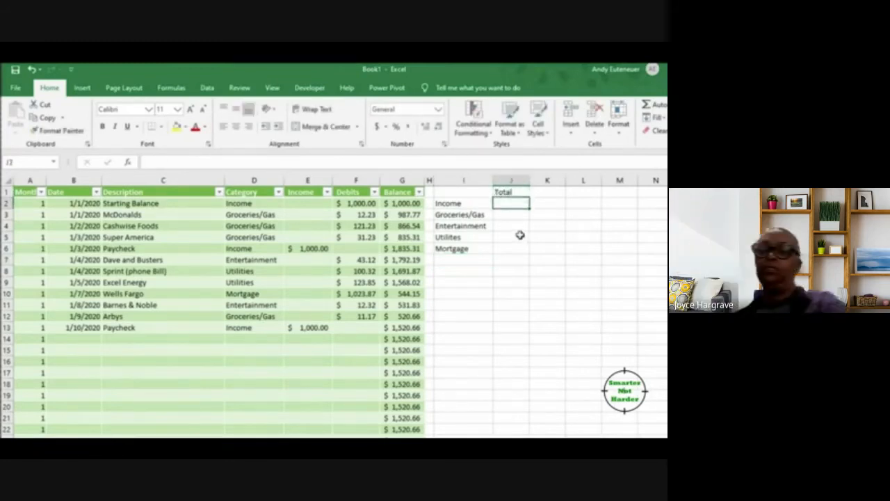
click(452, 191)
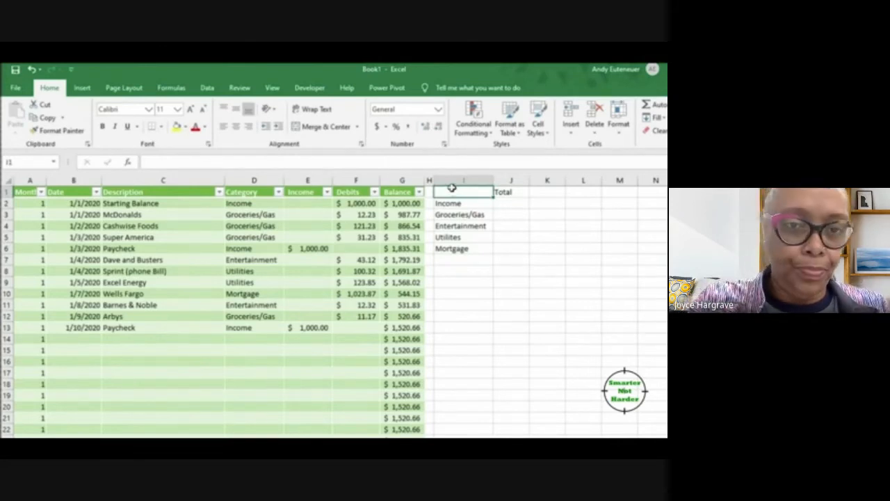
text(1)
key(Return)
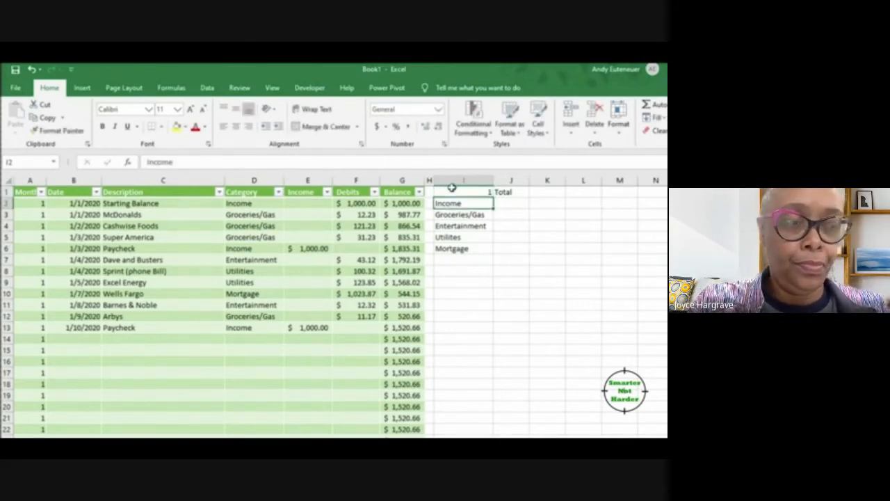
Step: Enter the income total formula =sumifs(Table1[[#All],[Income]], Table1[[#All],[Month]], I1, Table1[[#All],[Category]], I2) in cell J2
click(513, 205)
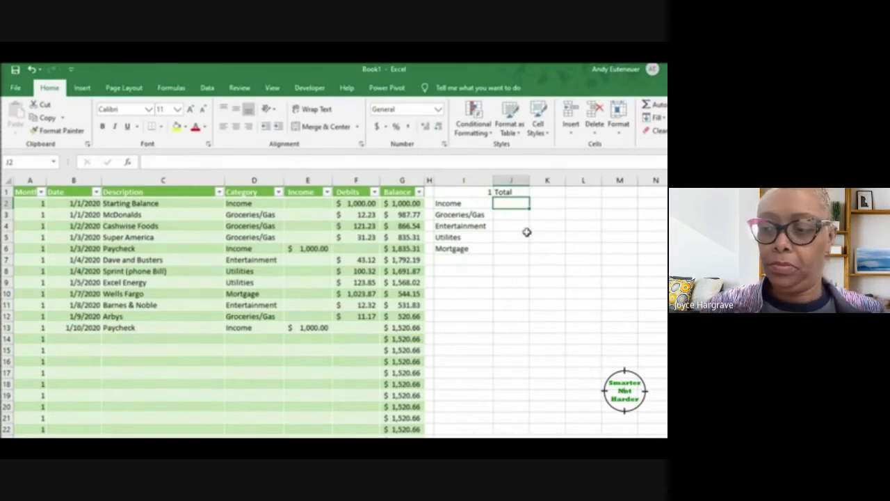
text(=sumifs)
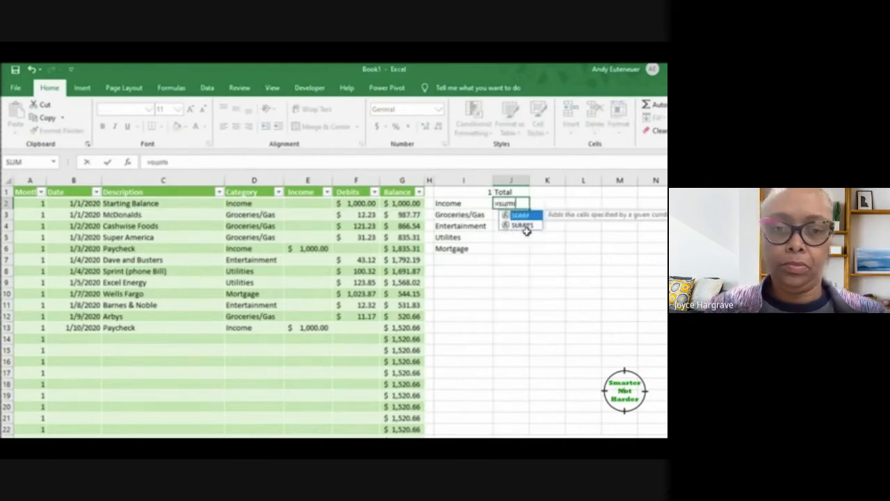
text(()
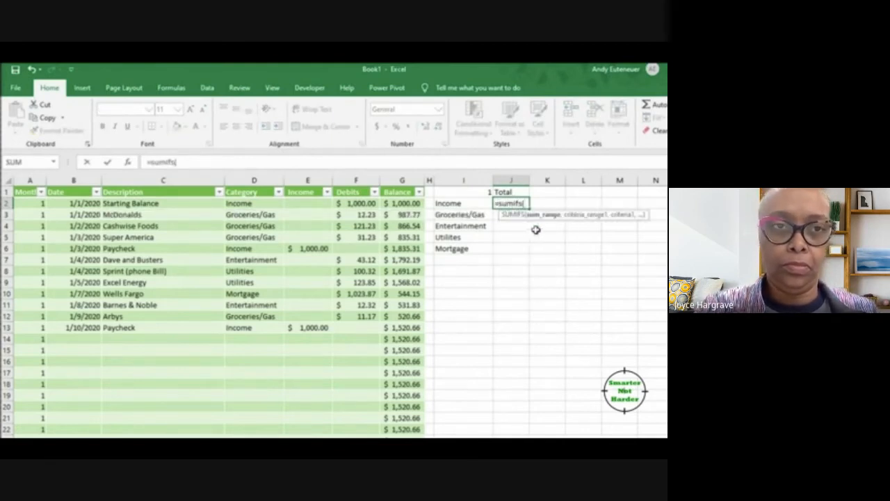
click(308, 181)
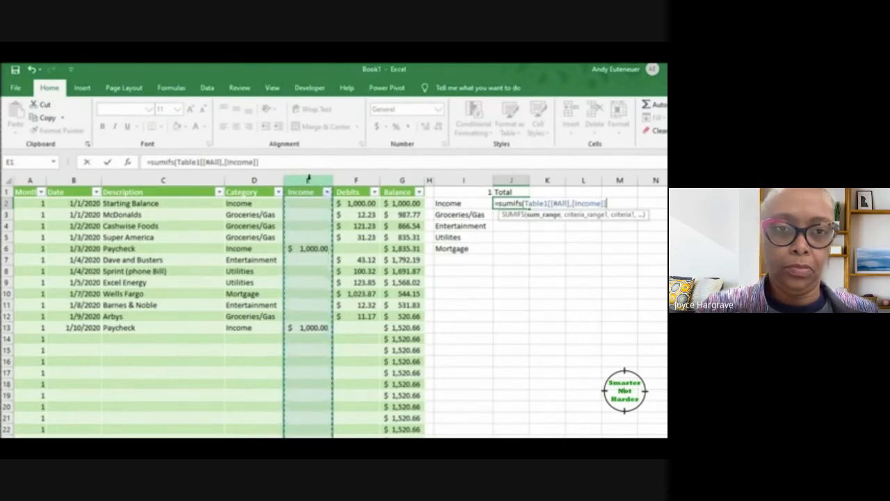
text(,)
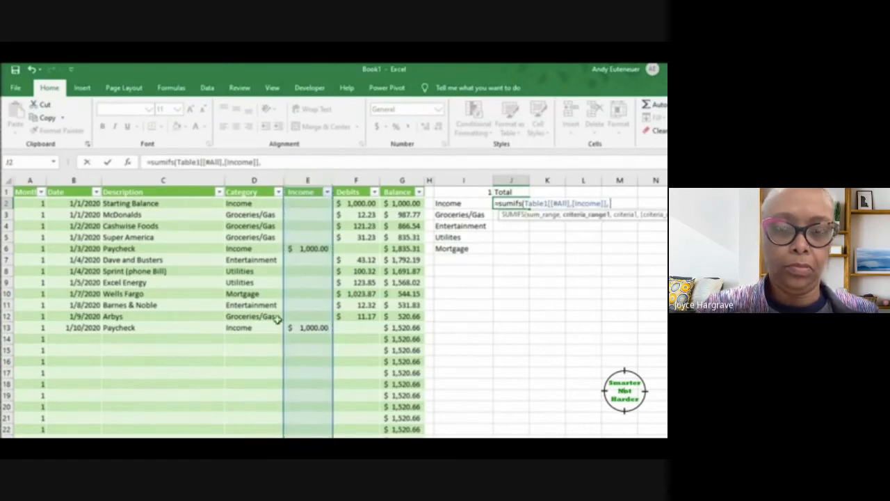
click(29, 180)
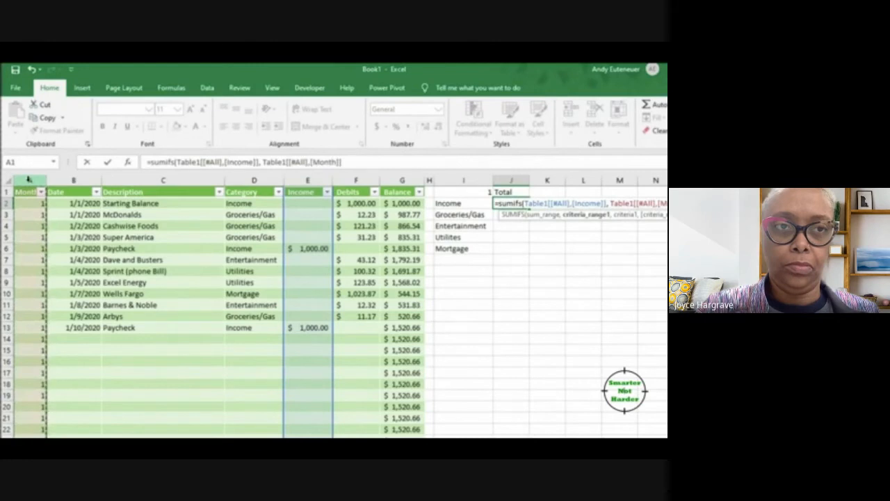
text(,)
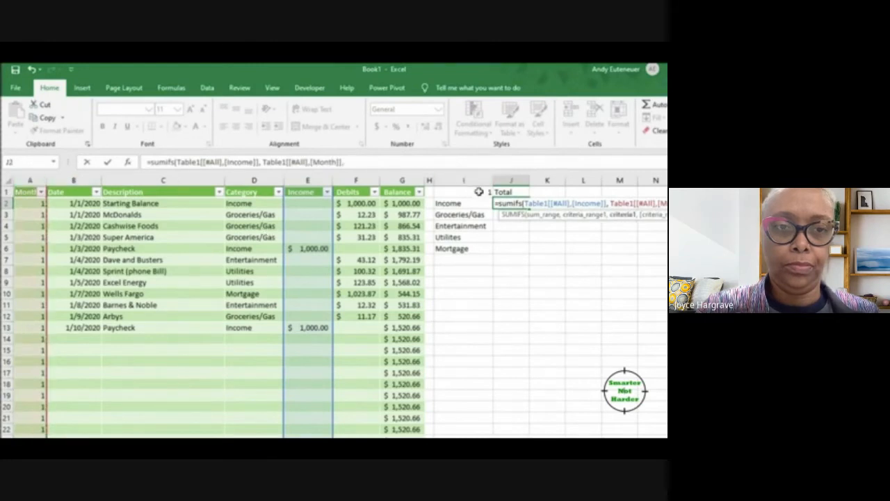
click(477, 191)
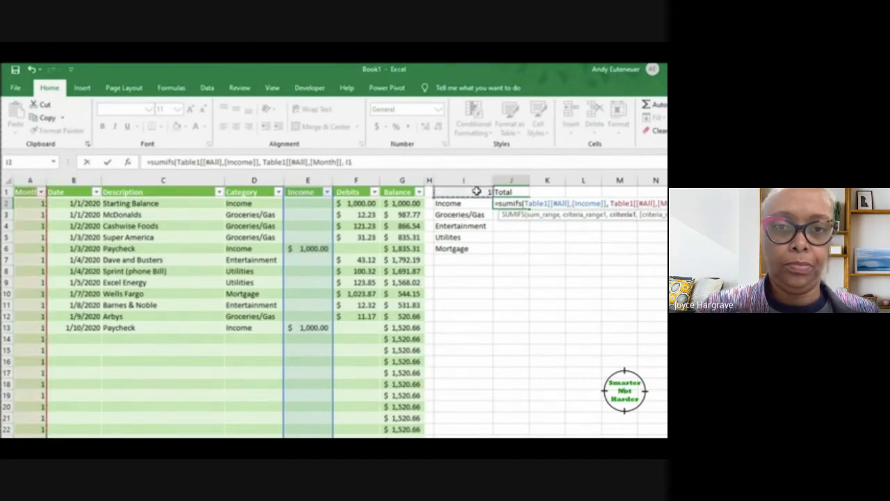
text(,)
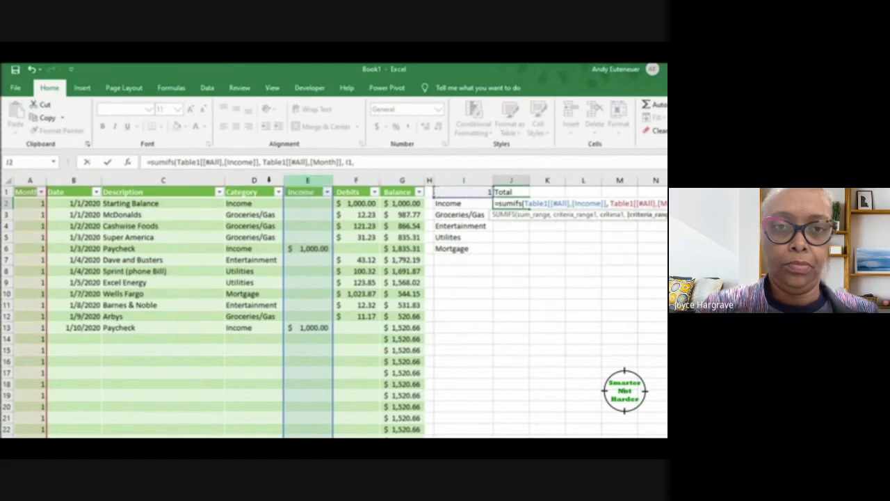
click(246, 176)
text(,)
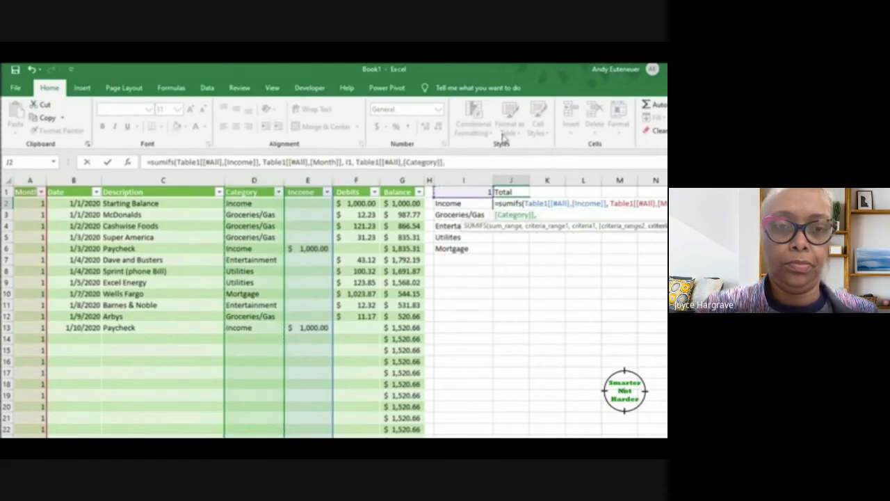
click(452, 205)
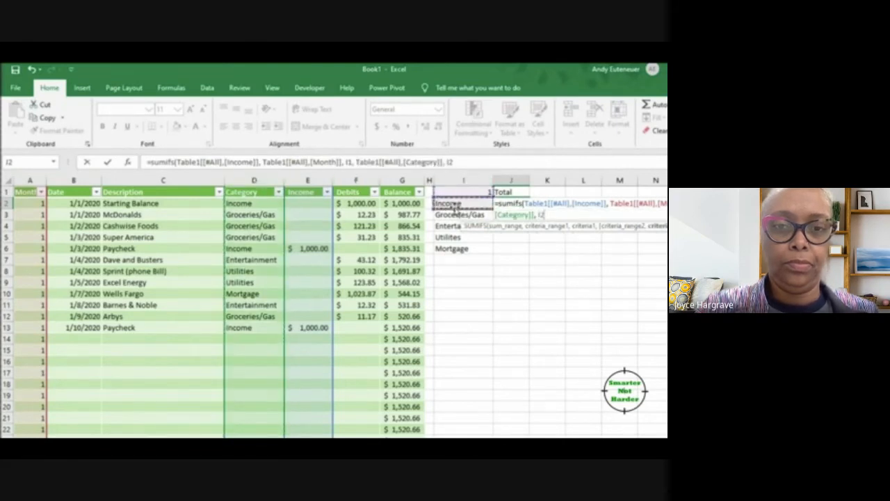
text())
key(Return)
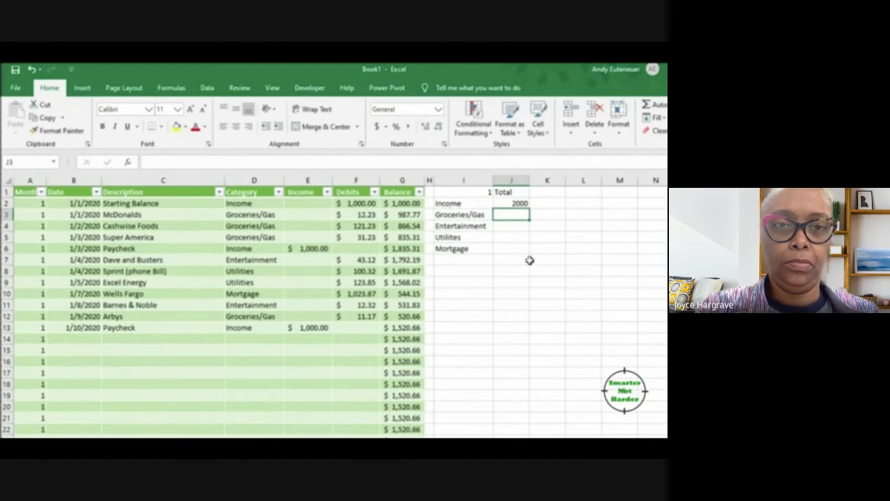
Step: Enter the Groceries/Gas total formula =sumifs(Table1[[#All],[Debits]], Table1[[#All],[Month]], I1, Table1[[#All],[Category]], I3) in cell J3
text(=sumif)
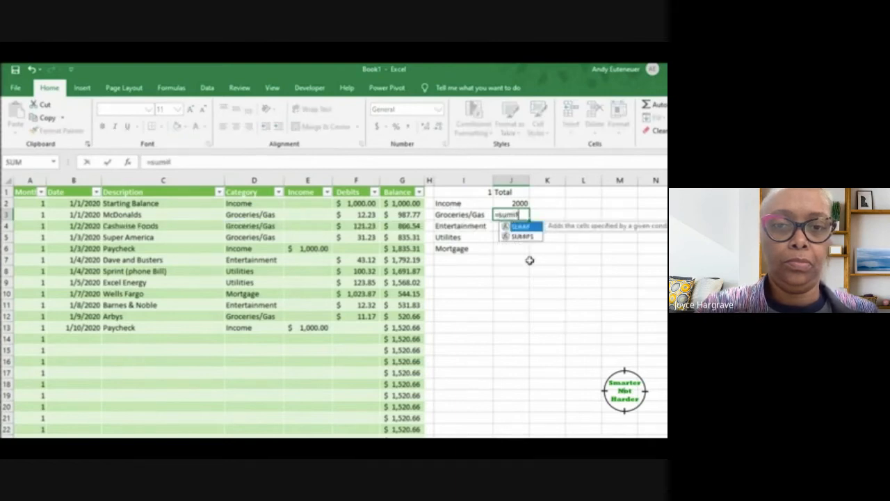
text(s()
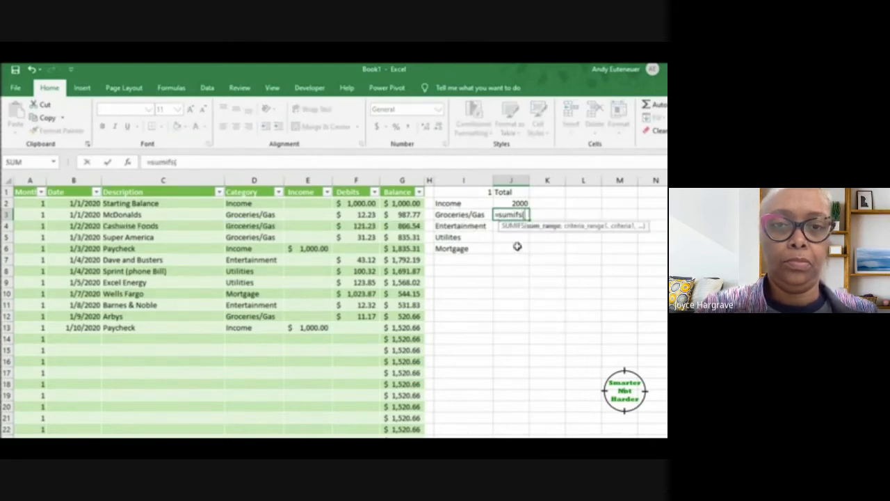
click(352, 180)
text(,)
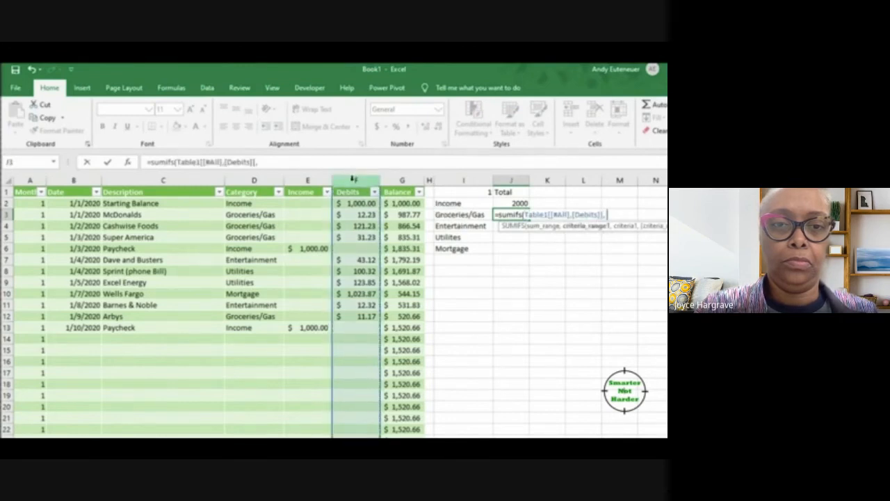
click(29, 179)
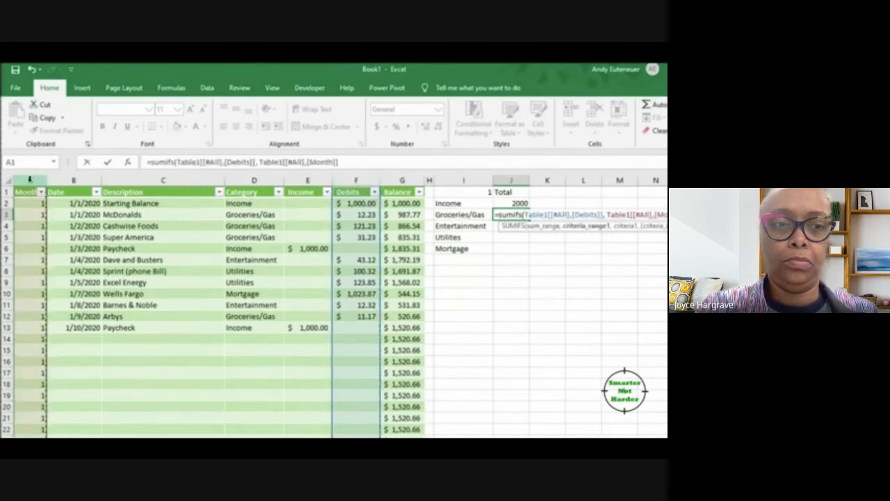
text(,)
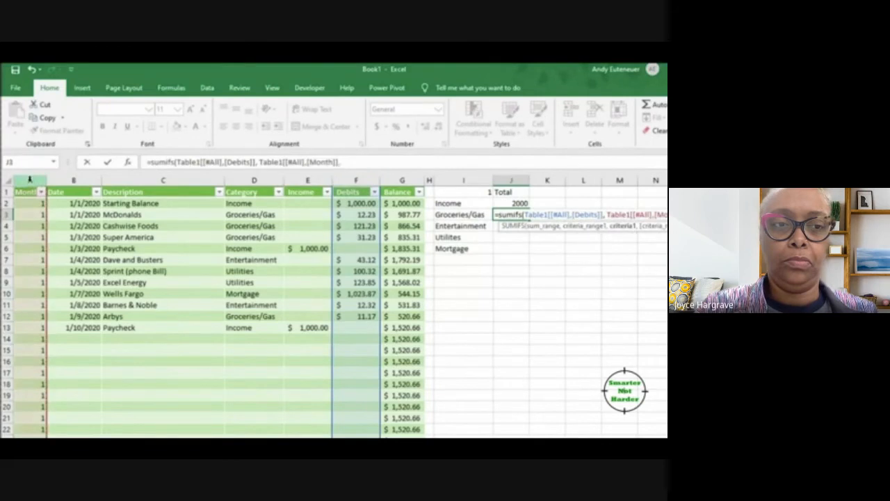
click(478, 192)
text(,)
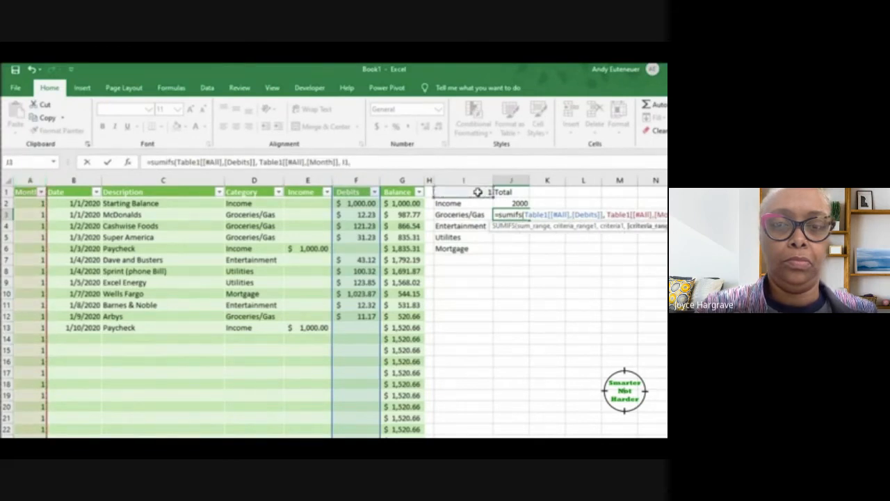
click(253, 179)
text(,[Category]], I3)
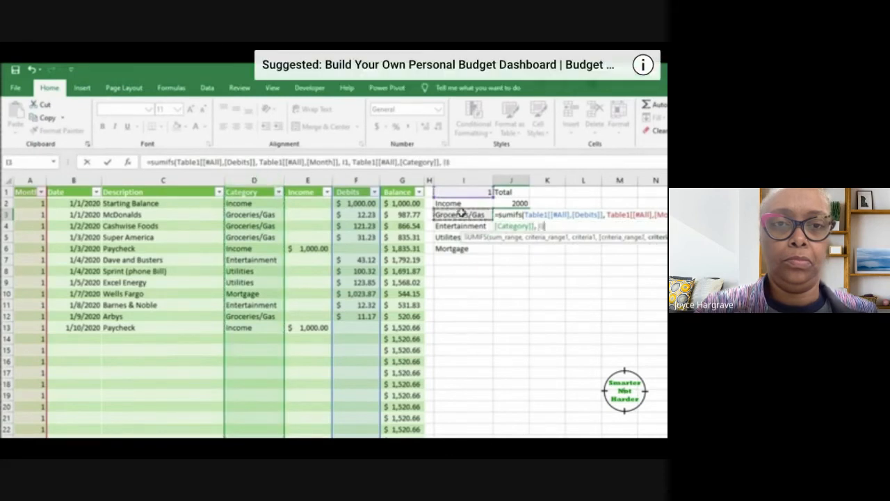
click(461, 215)
key(Return)
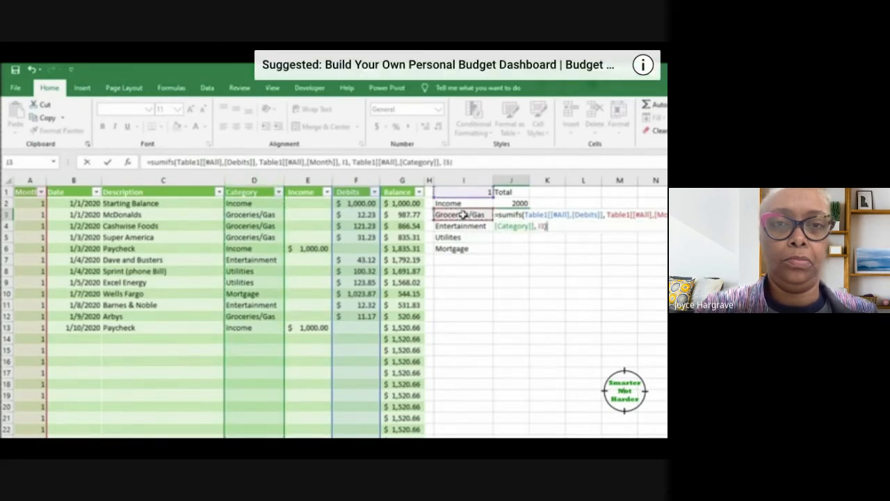
click(511, 214)
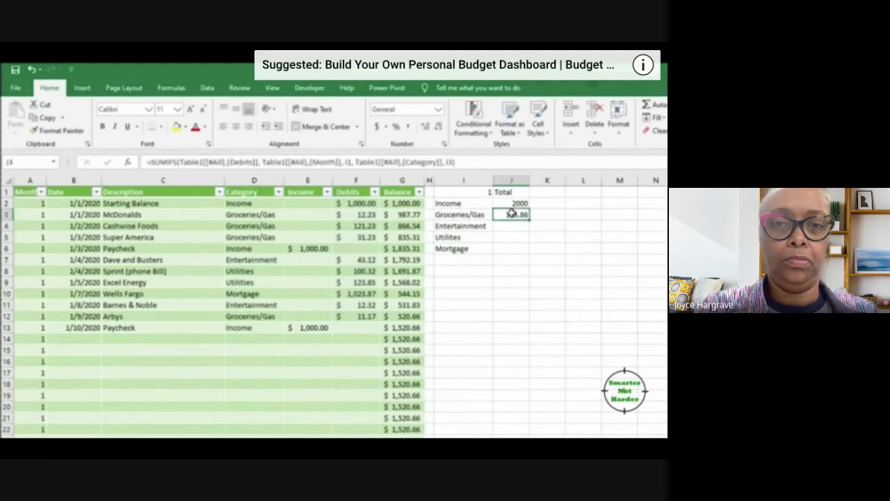
Step: Try filling the Groceries/Gas total formula from J3 down to J6 and check the copied references
drag(529, 219, 526, 252)
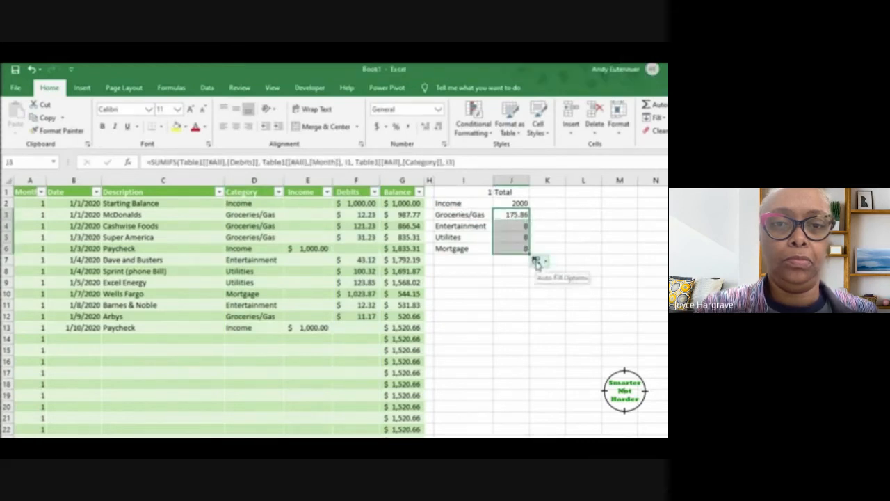
click(514, 226)
click(514, 213)
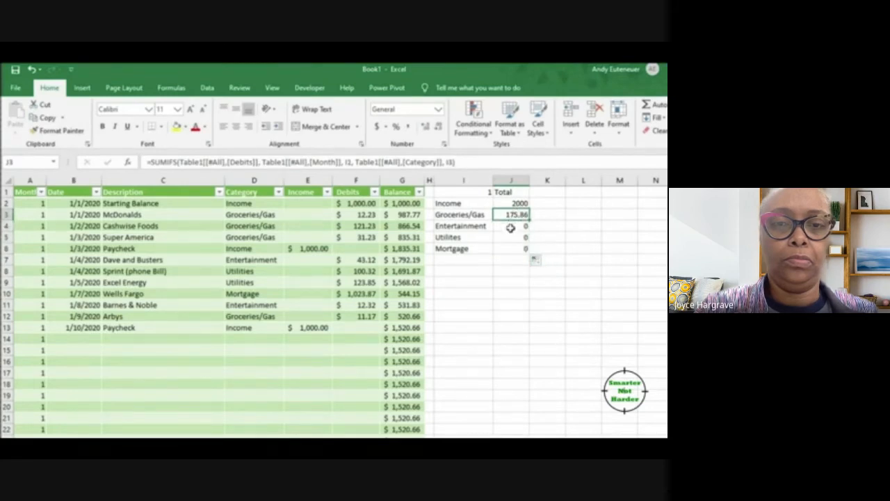
click(510, 225)
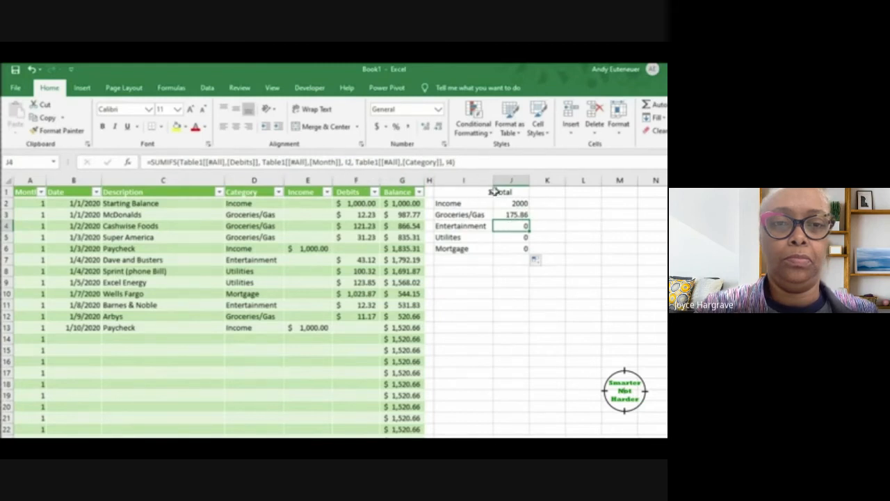
Step: Make the month reference in the J3 formula absolute as $I$1 and fill the formula down to J6
click(527, 211)
click(355, 162)
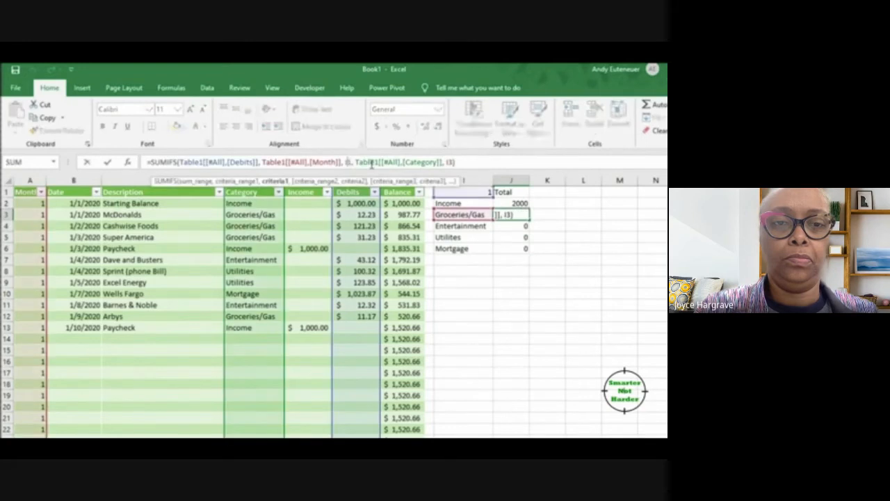
key(F4)
key(Return)
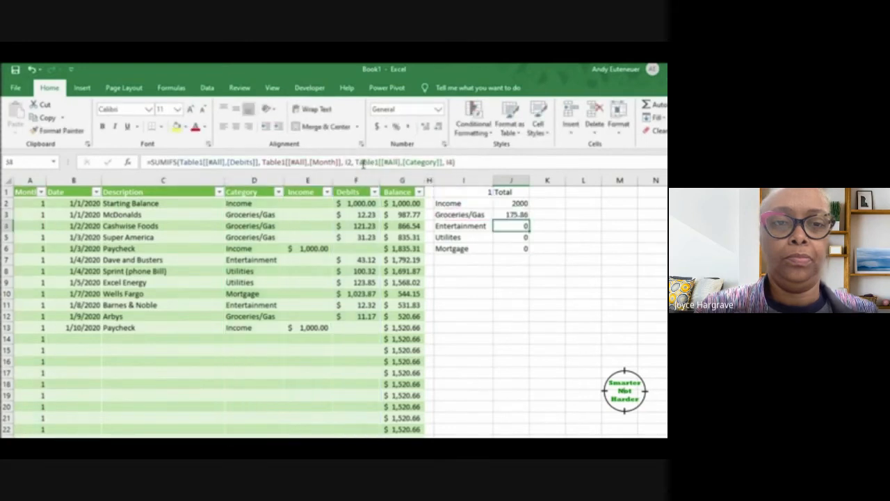
click(523, 215)
drag(530, 220, 528, 253)
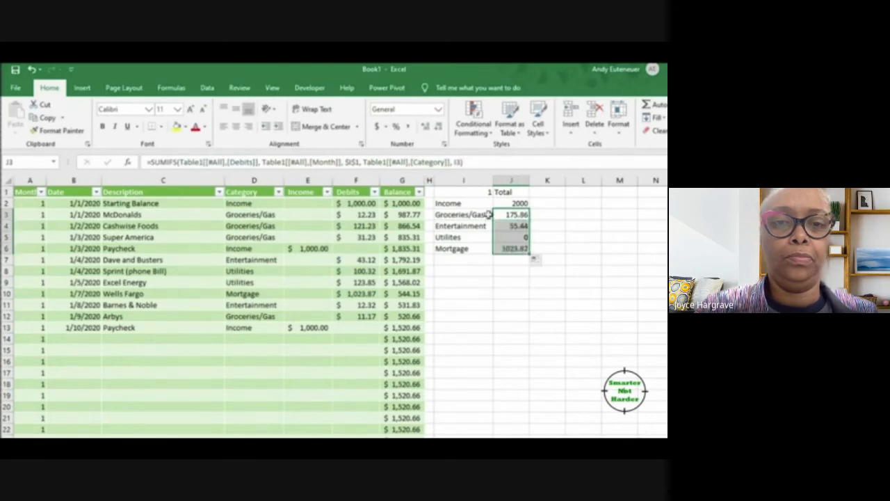
Step: Correct the category name in I5 to Utilities and apply the accounting number format to the totals in J2:J6
click(452, 237)
text(Utilities)
key(Return)
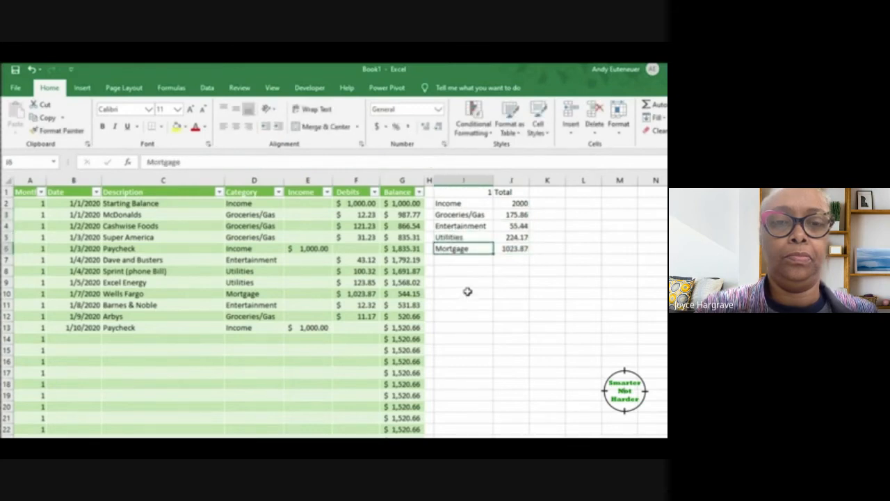
drag(518, 203, 518, 249)
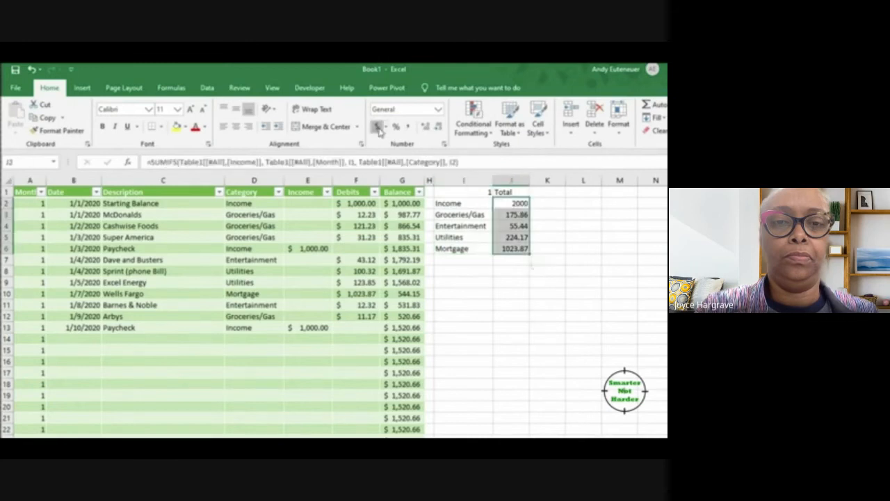
click(376, 126)
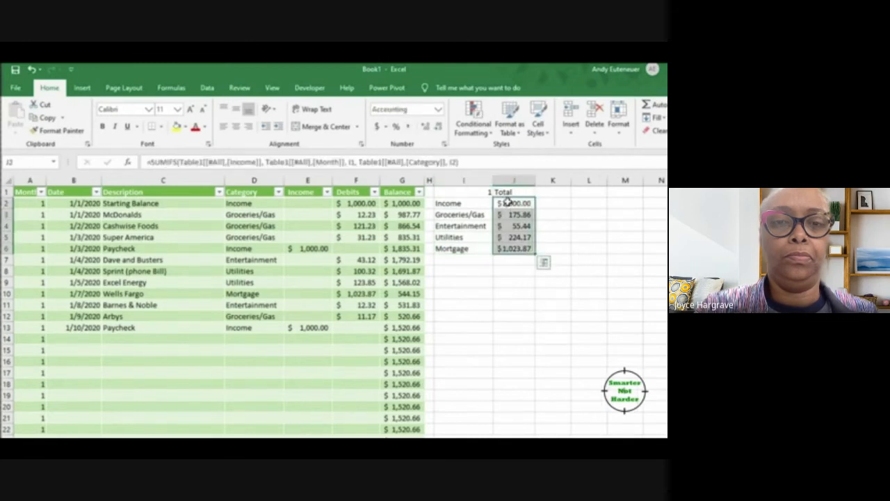
Step: Apply a solid green data bar to the income total in J2 and widen column J to display it
click(508, 202)
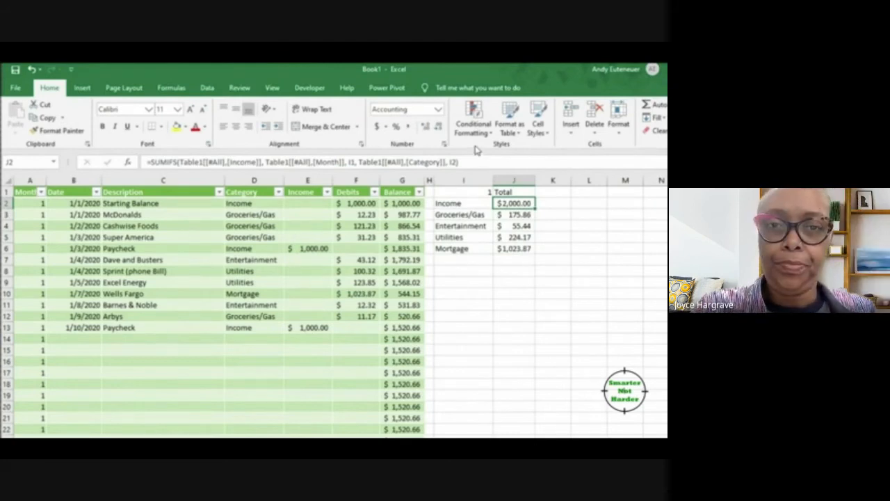
click(473, 120)
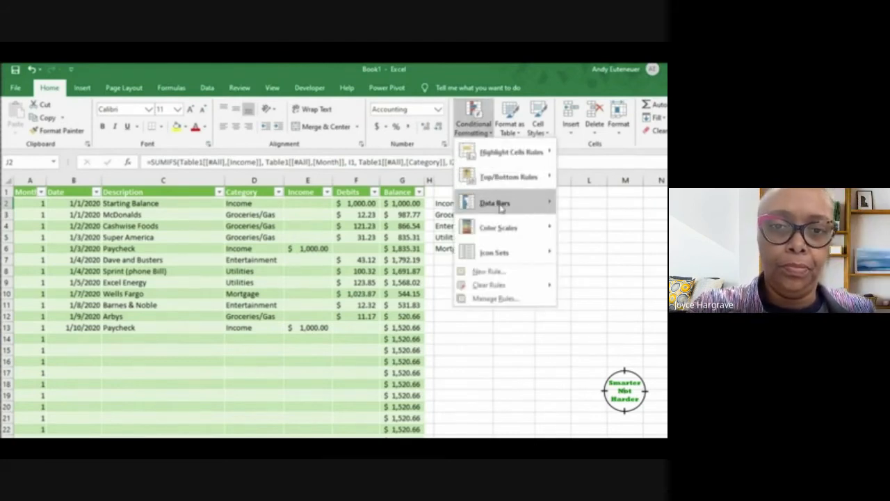
mouse_move(500, 207)
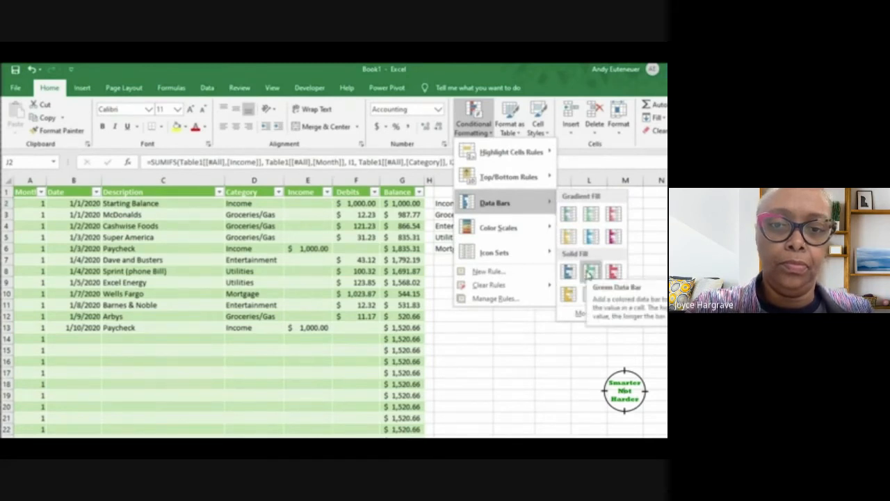
click(589, 273)
drag(536, 179, 617, 180)
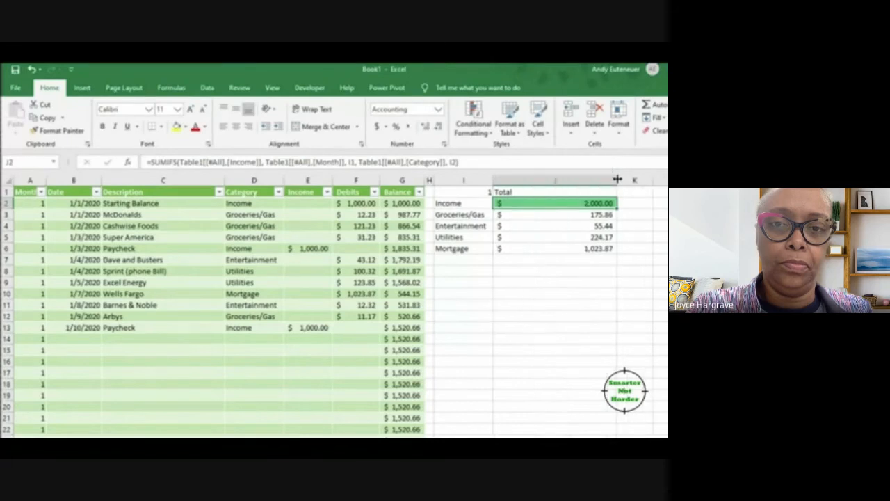
Step: Edit J2's data bar rule to use Number limits with a minimum of 0 and a maximum of 4000
click(473, 123)
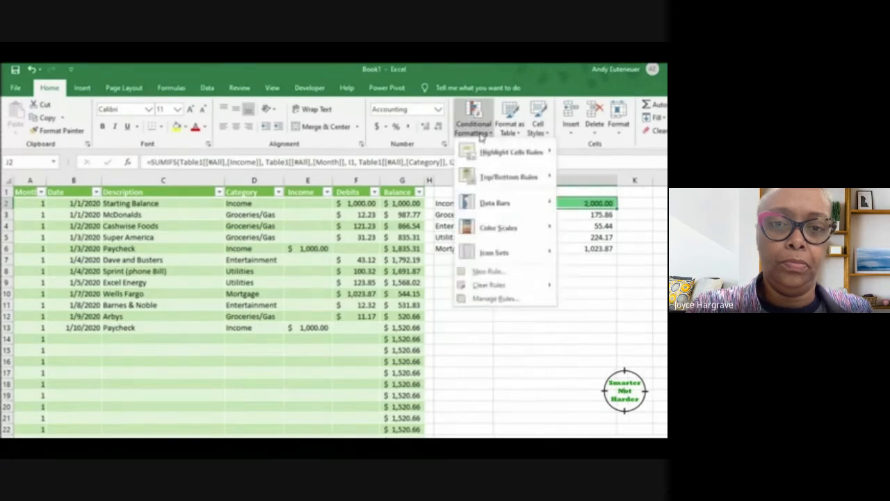
click(507, 299)
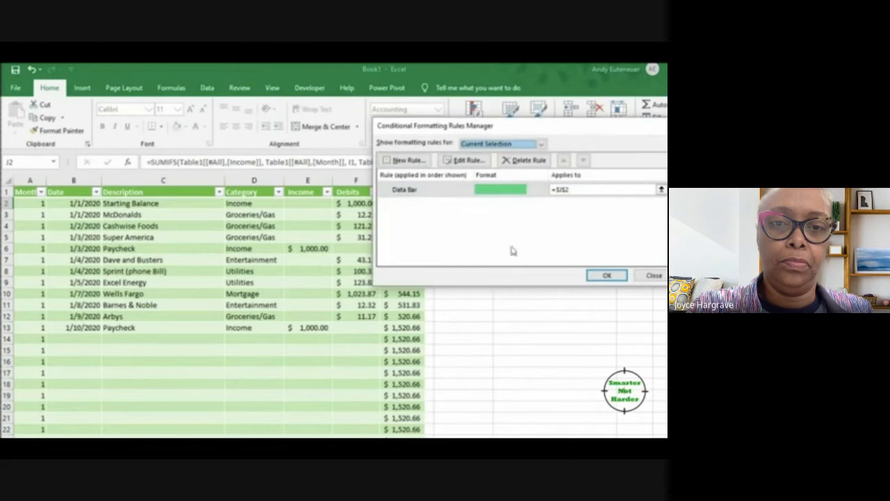
click(411, 193)
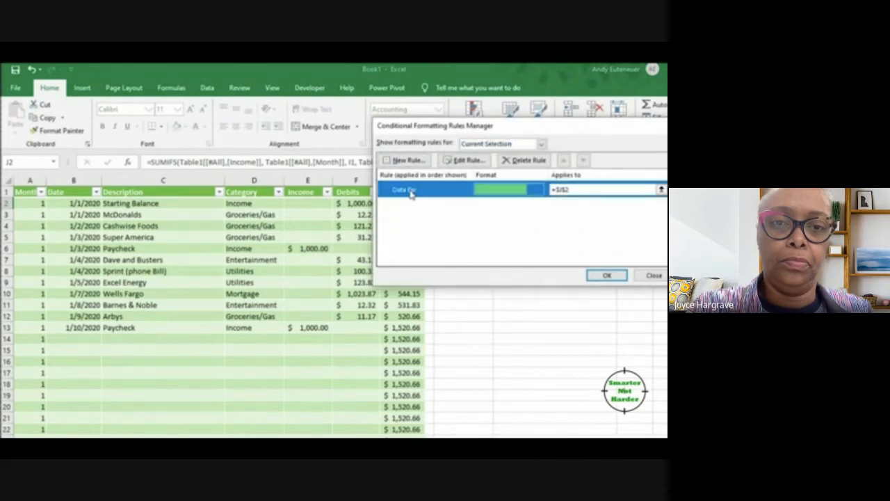
double_click(410, 194)
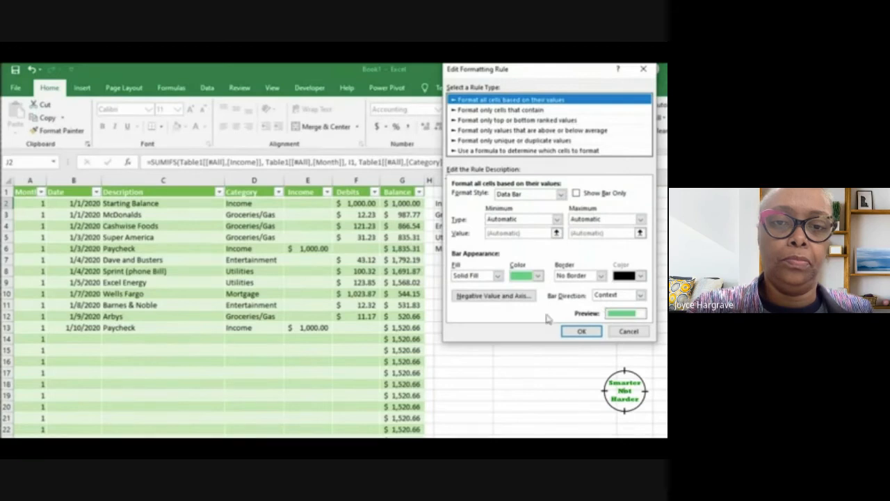
click(498, 220)
click(502, 235)
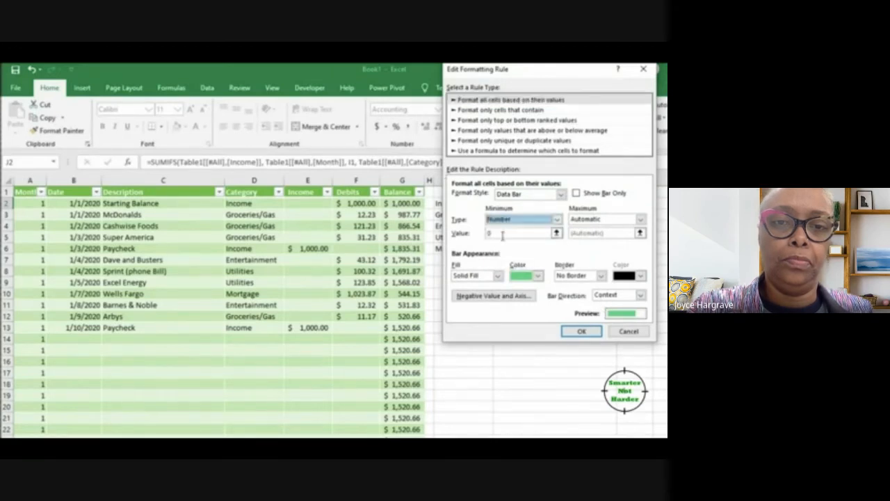
click(640, 219)
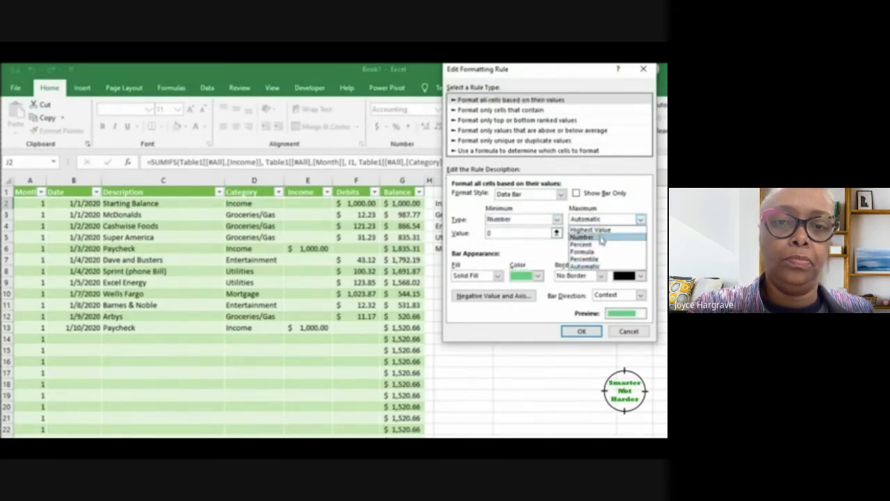
click(582, 237)
click(593, 232)
text(4000)
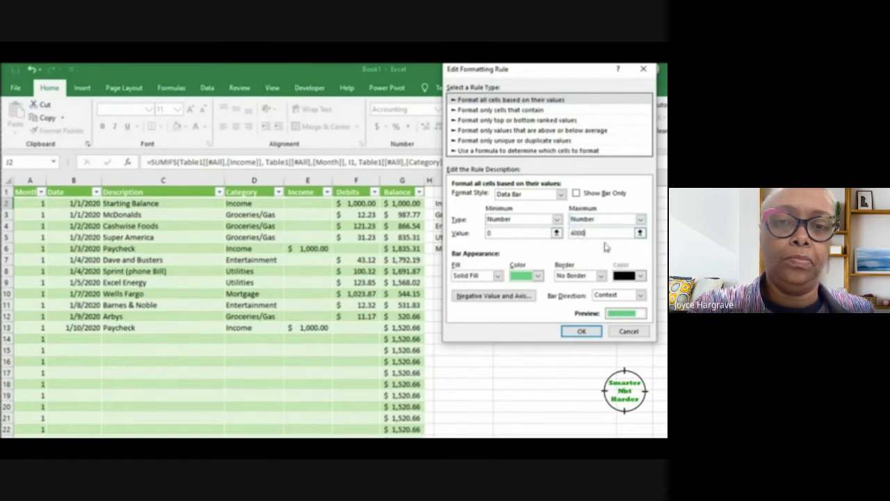
click(580, 333)
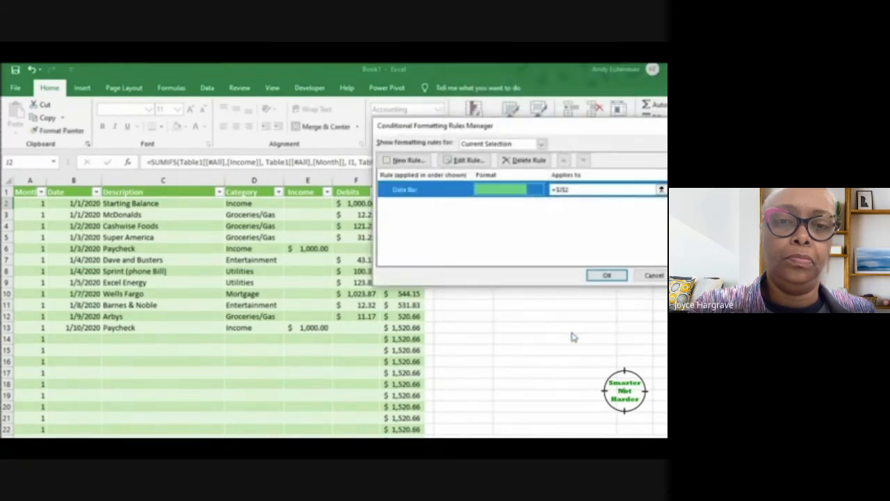
click(608, 276)
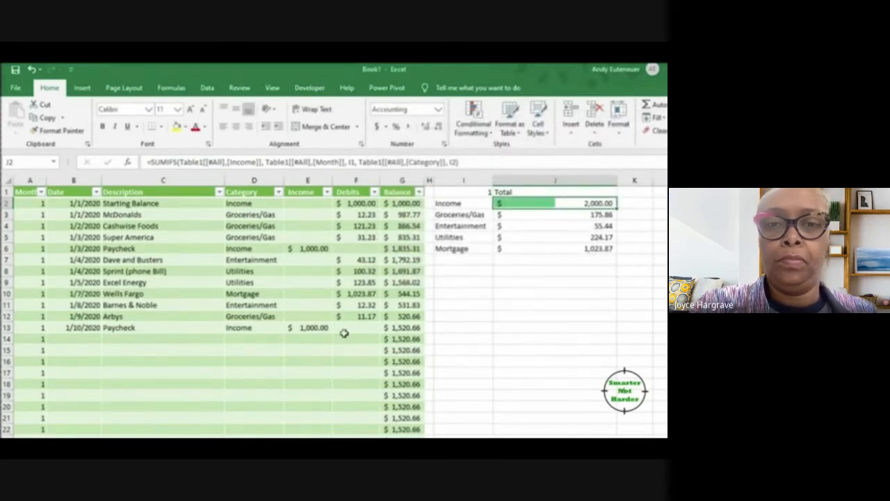
Step: Test the income data bar by setting the 1/10/2020 Paycheck income in E13 to 2000, followed by 1500
click(313, 328)
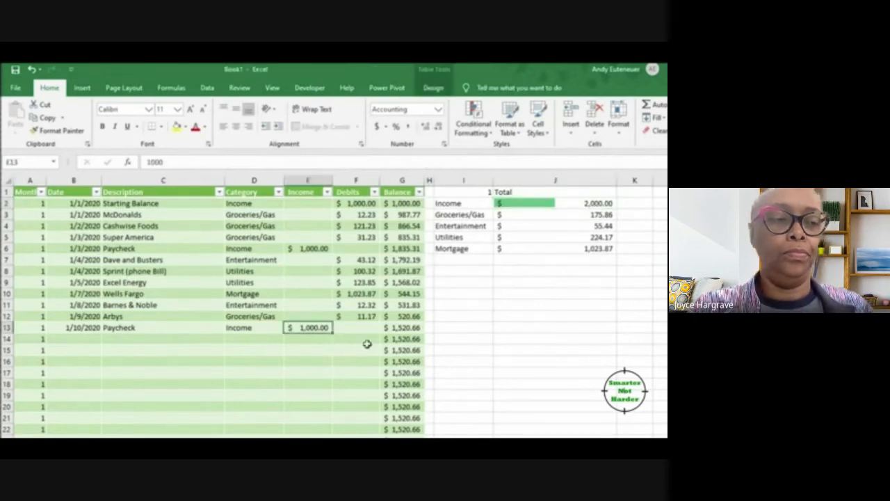
text(2000)
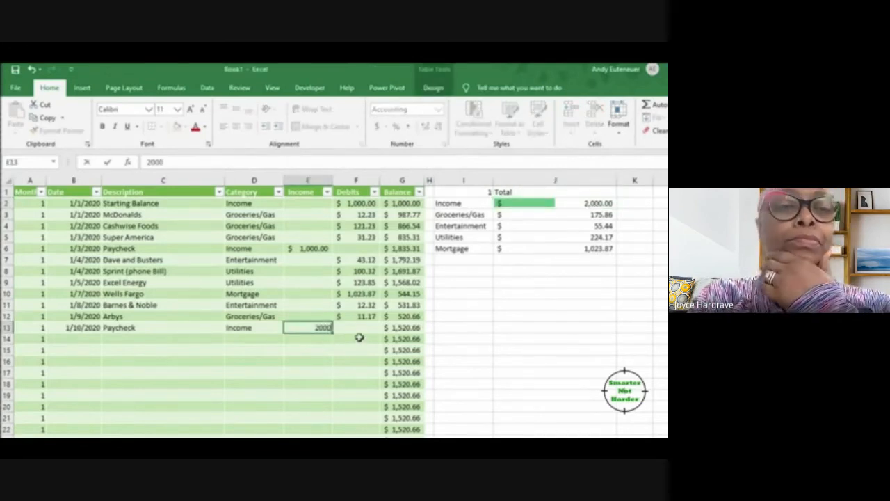
key(Return)
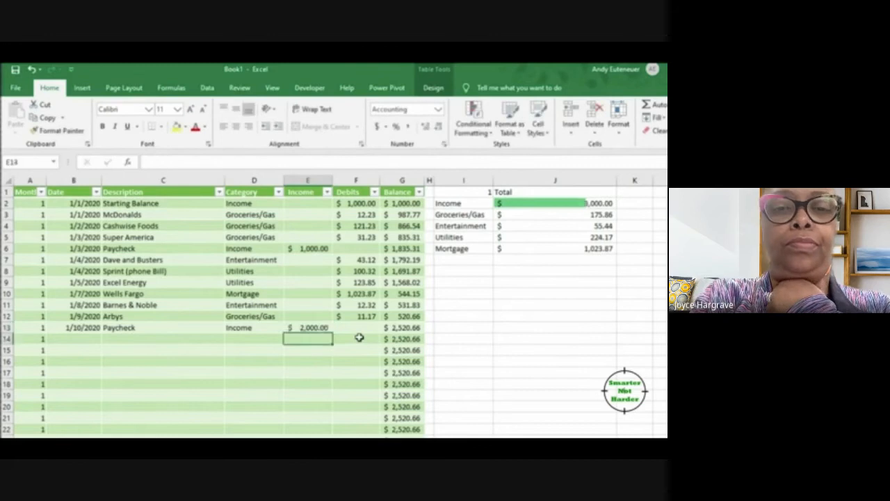
key(Return)
click(307, 330)
text(1500)
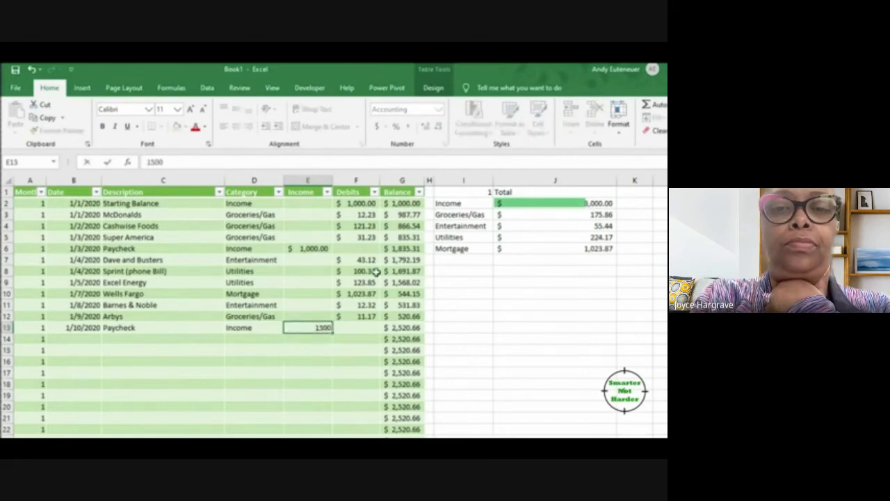
key(Return)
Step: Apply a solid red data bar to the Groceries/Gas total in J3
click(540, 214)
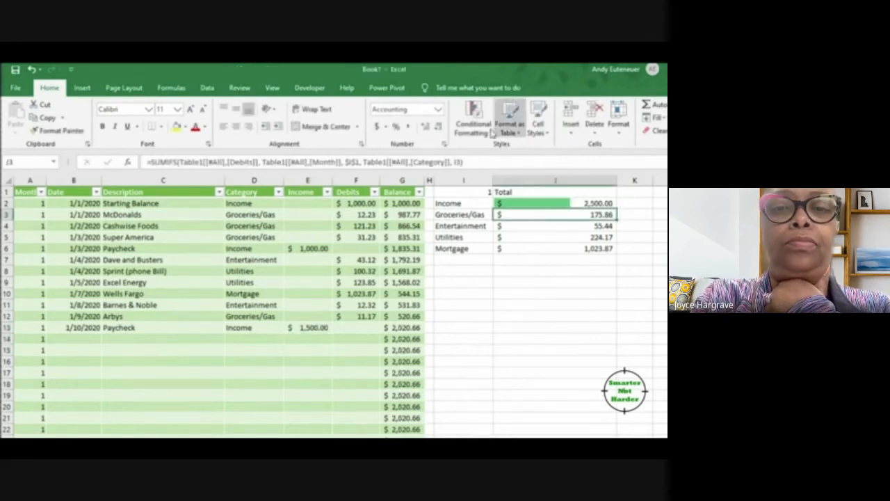
click(473, 118)
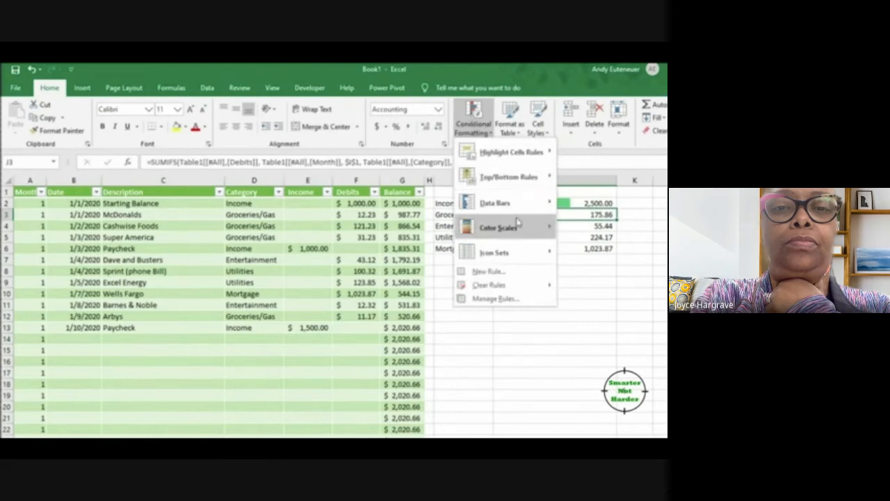
mouse_move(520, 205)
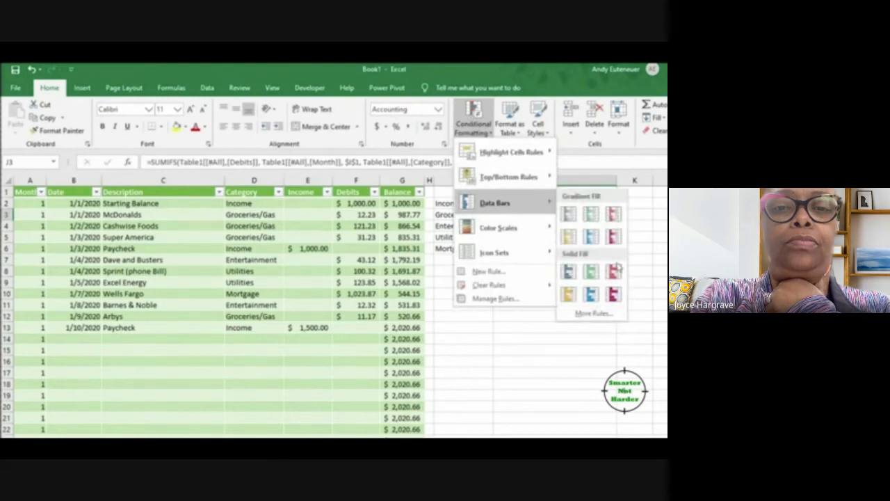
click(616, 293)
Step: Edit J3's data bar rule to use Number limits with a minimum of 0 and a maximum of 400
click(473, 118)
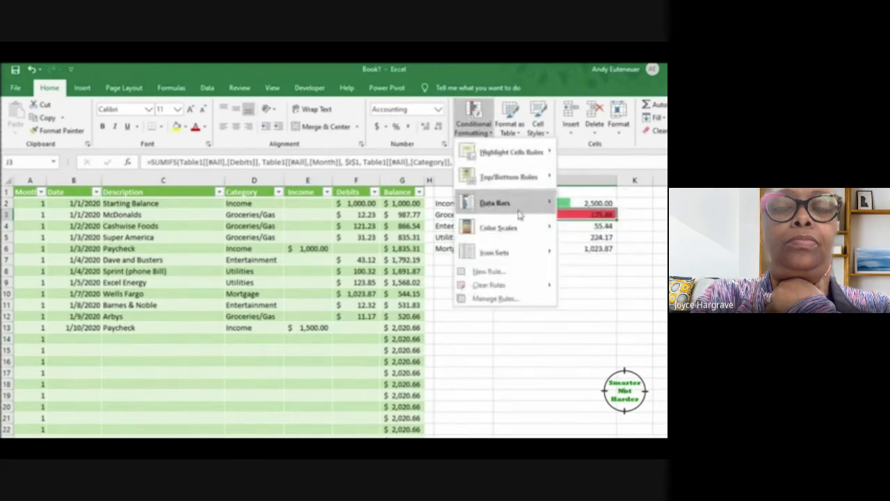
click(487, 297)
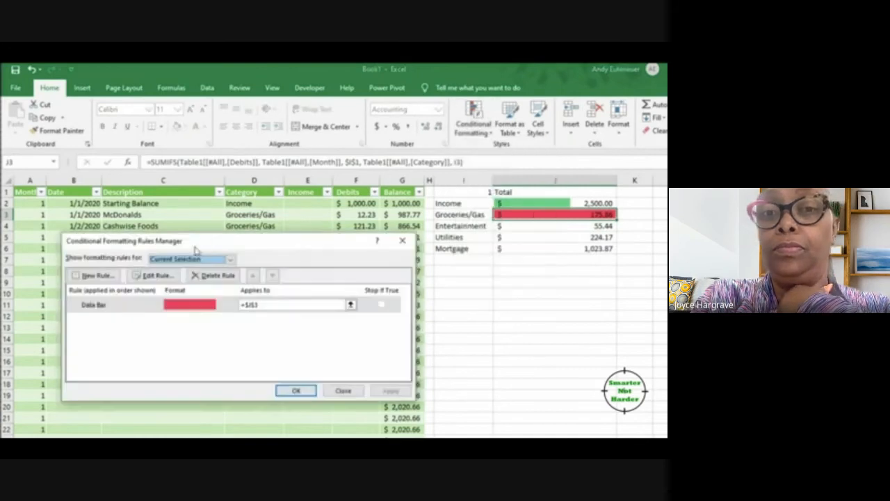
click(155, 275)
click(208, 335)
click(191, 352)
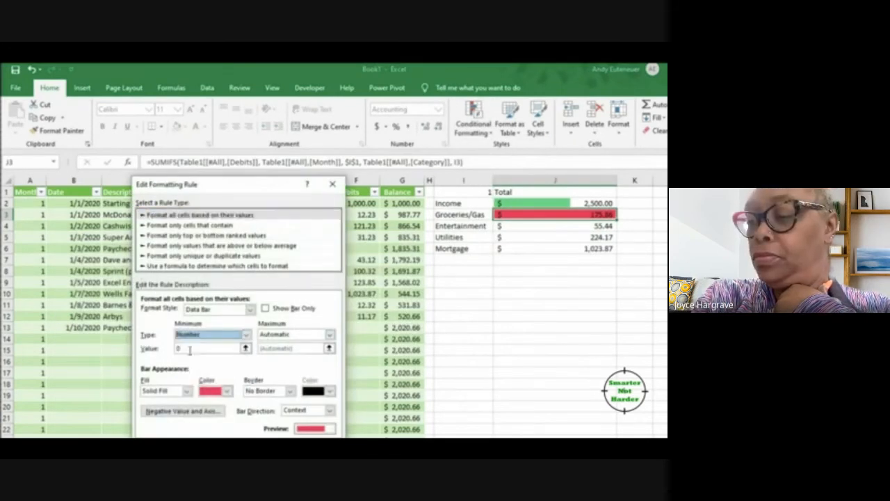
click(278, 334)
click(279, 353)
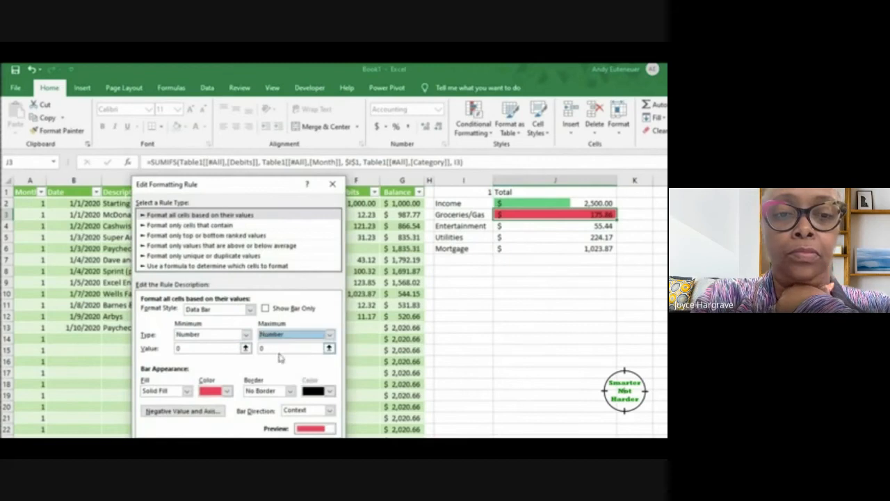
drag(266, 349, 244, 353)
text(400)
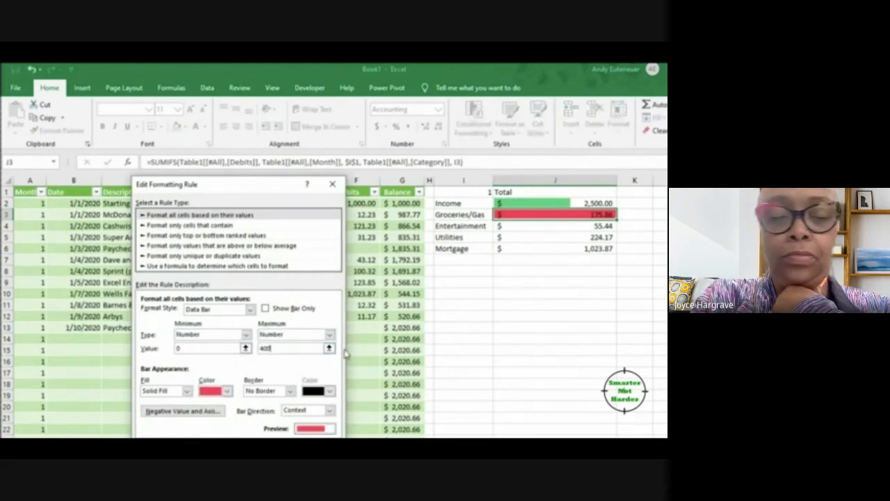
key(Return)
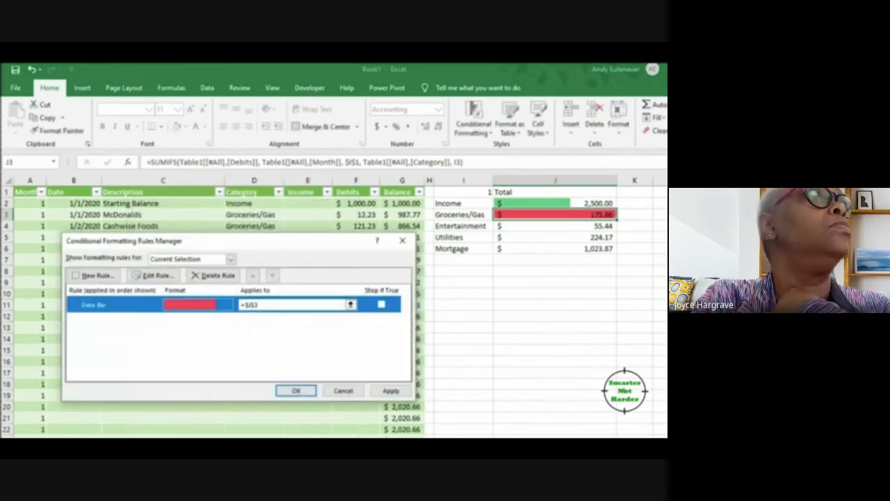
click(402, 391)
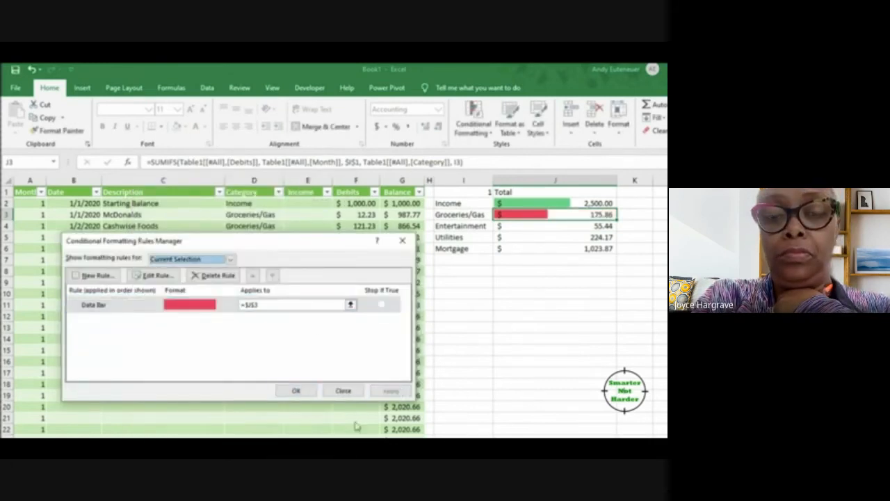
click(297, 390)
Step: Apply a solid red data bar to the Entertainment total in J4
click(532, 225)
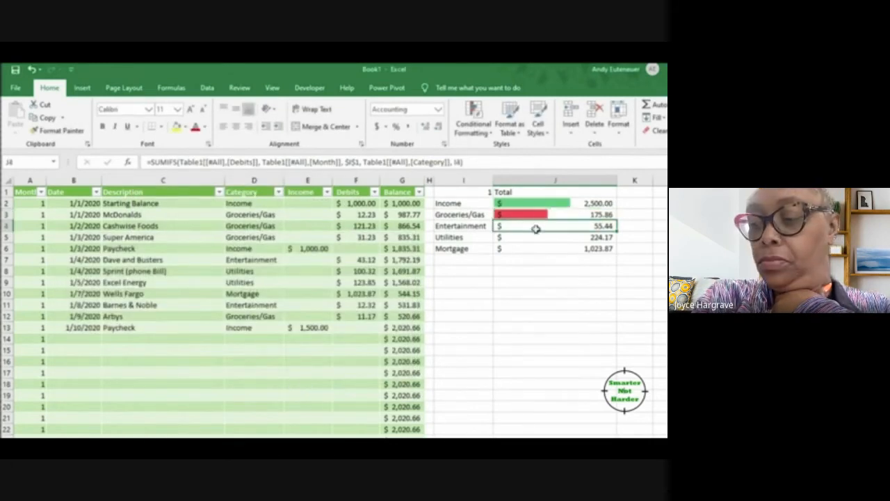
click(473, 121)
mouse_move(514, 202)
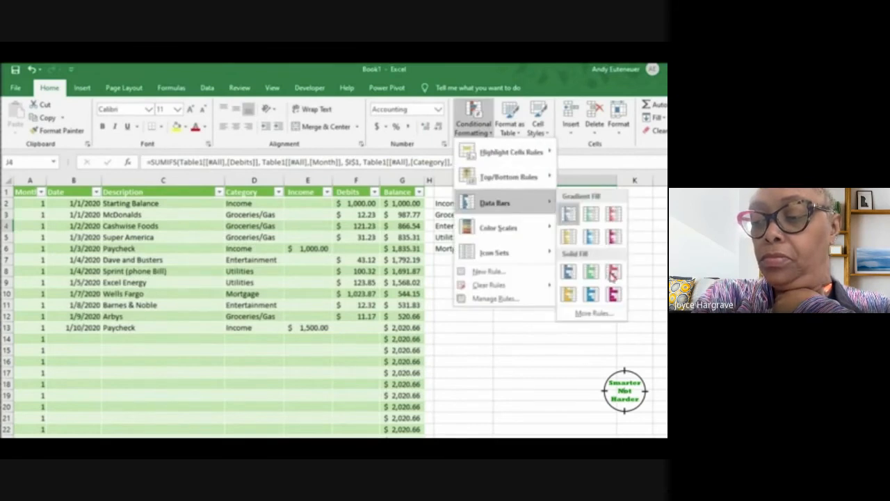
Step: Edit J4's data bar rule to use Number limits with a minimum of 0 and a maximum of 100
click(506, 300)
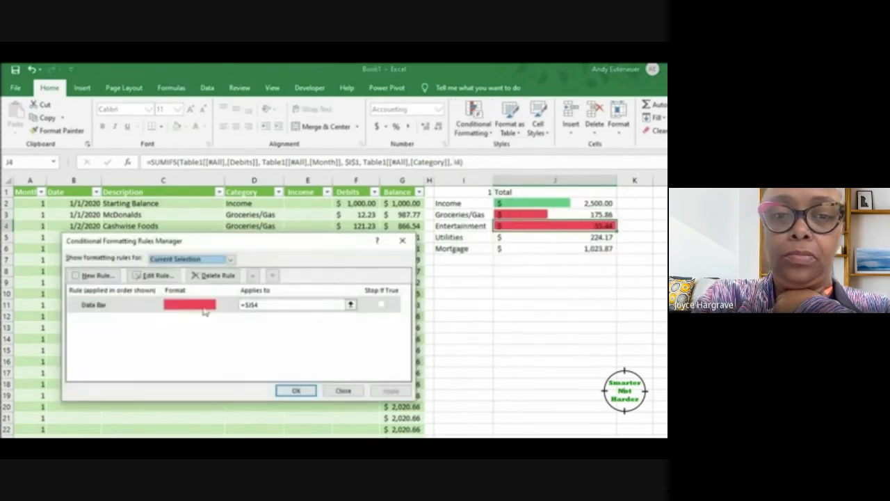
double_click(115, 312)
click(212, 334)
click(208, 350)
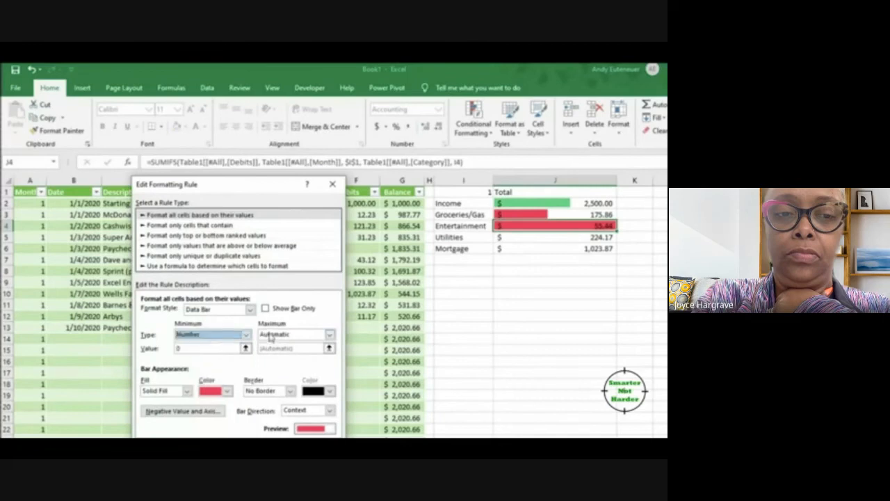
click(269, 334)
click(282, 356)
drag(269, 348, 233, 361)
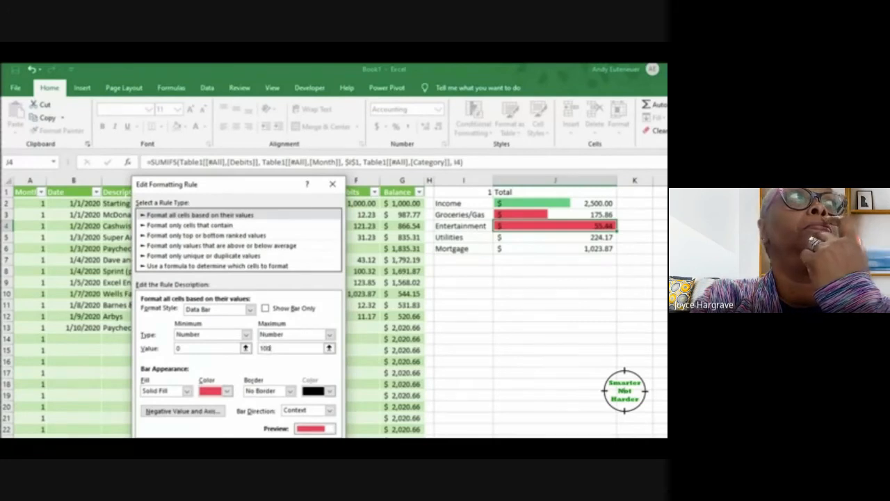
click(276, 449)
click(391, 391)
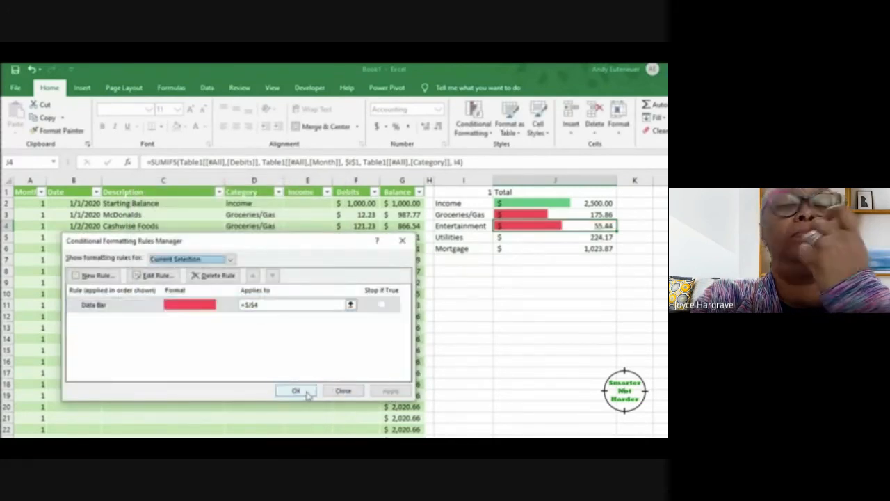
click(306, 392)
Step: Apply solid red data bars to the Utilities total in J5, with Number limits of 0 and 225, and to the Mortgage total in J6
click(549, 238)
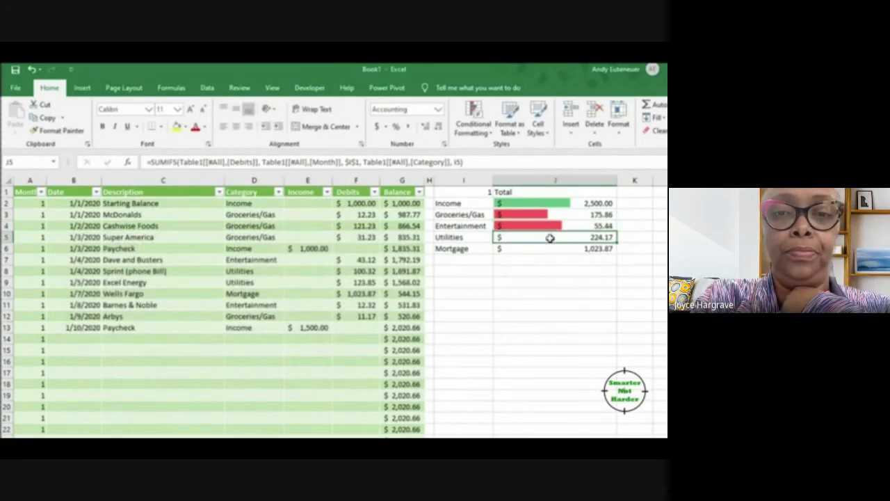
click(472, 125)
mouse_move(500, 202)
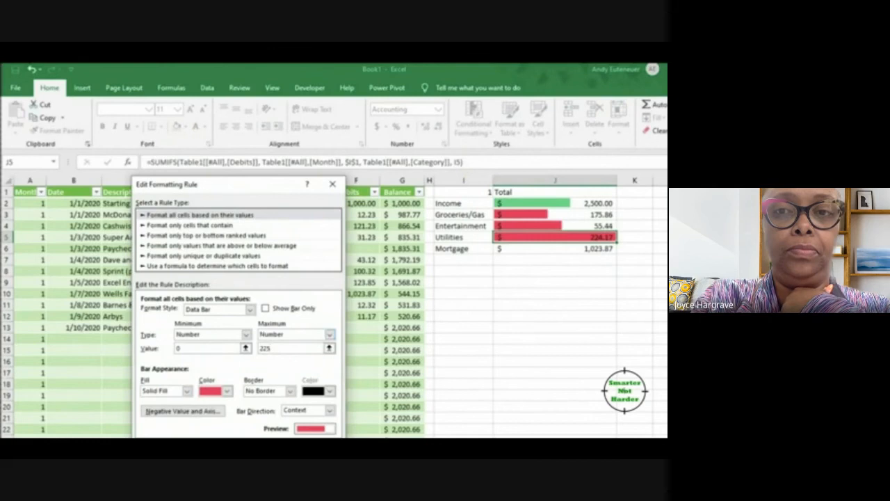
click(281, 351)
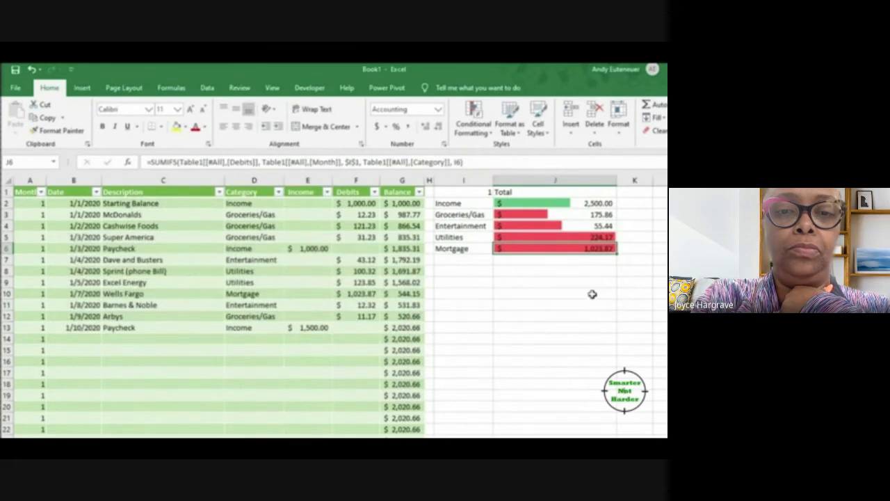
Step: Center the month number in I1 and apply all borders to the summary range I1:J6
click(463, 191)
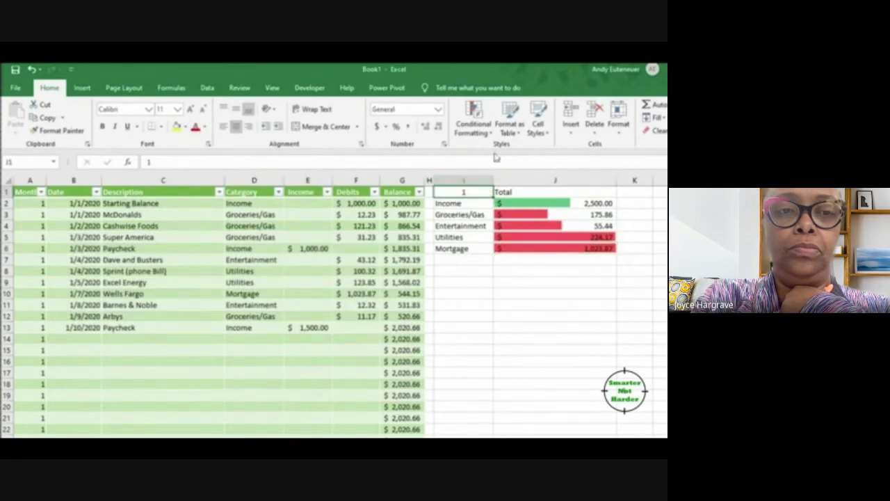
click(516, 192)
drag(445, 191, 572, 252)
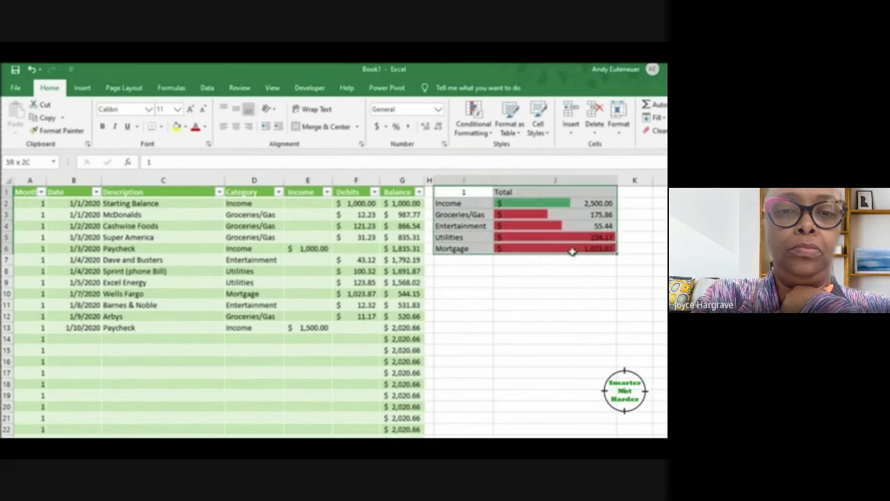
click(160, 126)
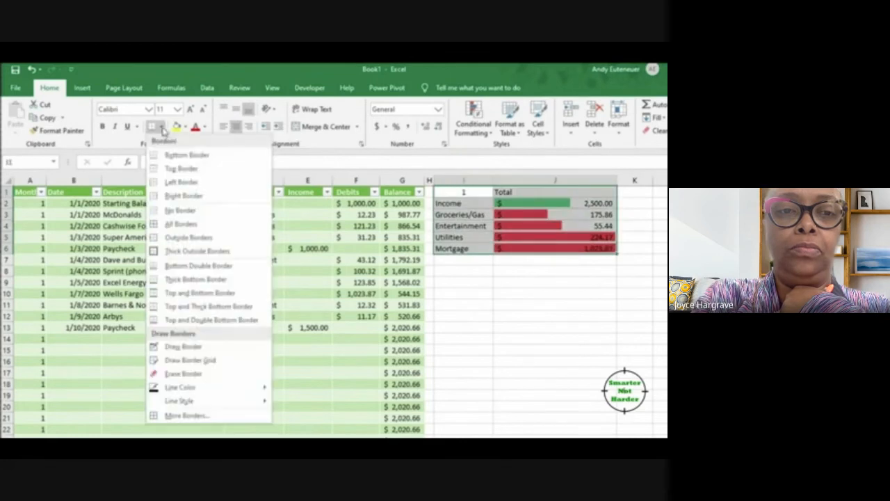
click(175, 226)
click(467, 280)
Step: Move the summary block from I1:J6 down one row so that it starts in I2
drag(443, 192, 558, 247)
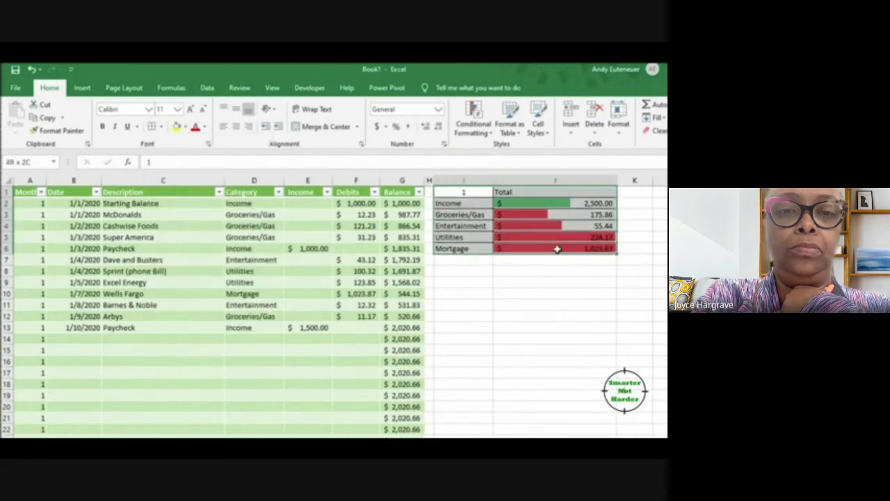
key(ctrl+x)
click(460, 203)
key(ctrl+v)
Step: Narrow column K and fill the cells surrounding the summary within H1:K8 with dark gray as a frame
drag(652, 180, 628, 180)
click(432, 192)
drag(434, 180, 622, 270)
click(186, 128)
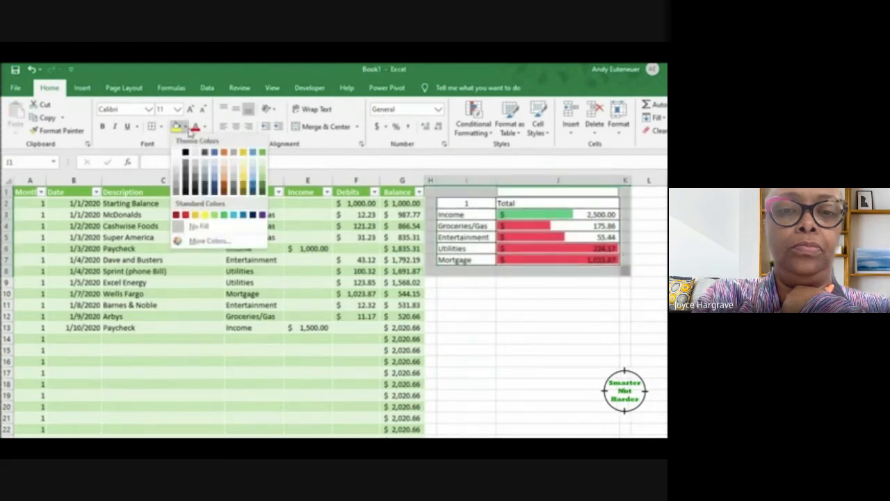
click(186, 179)
click(573, 333)
Step: Enter a 2/1/2020 McDonalds transaction in row 14 with category Groceries/Gas and a debit of 12.32
click(90, 338)
text(2/1/2020)
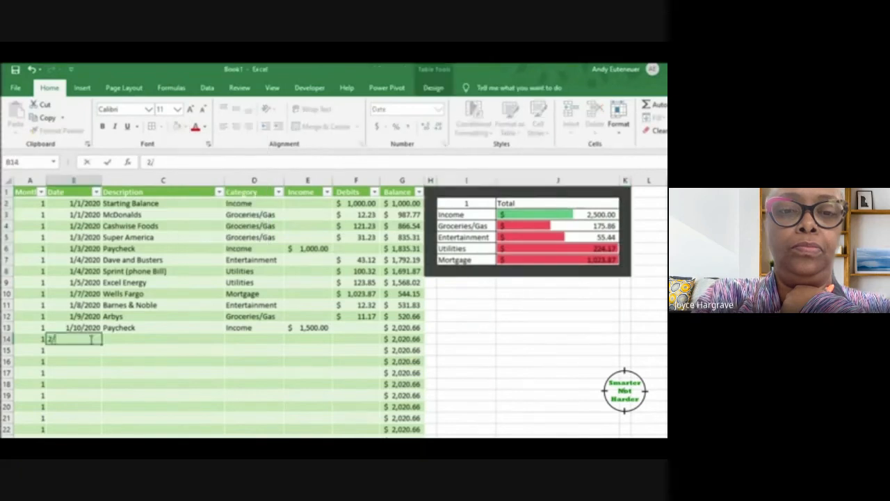
key(Tab)
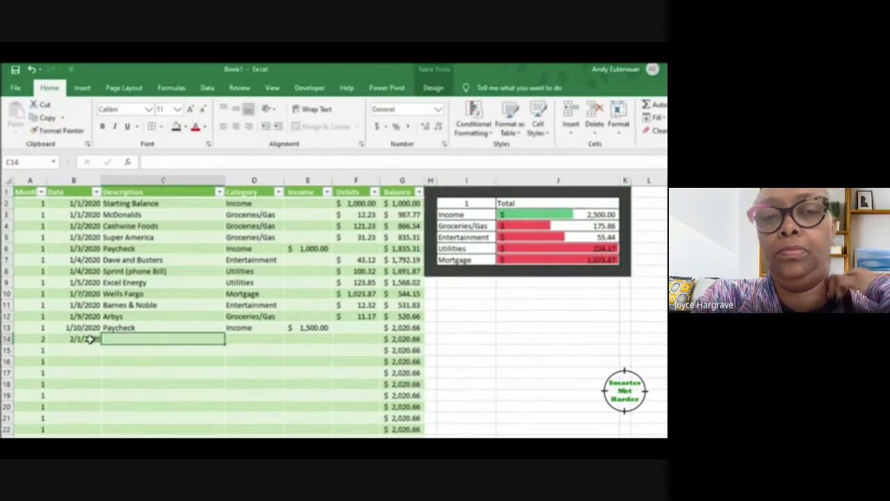
text(McDonalds)
key(Return)
click(267, 340)
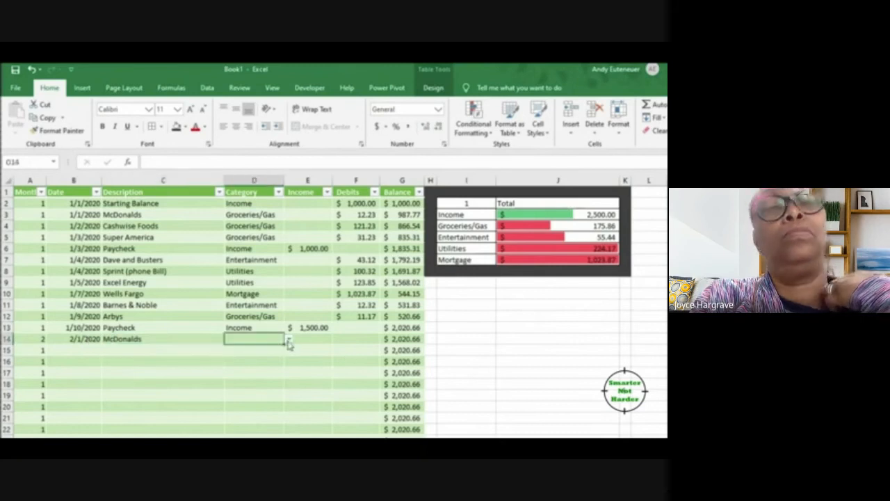
click(288, 339)
click(258, 356)
click(351, 339)
text(12.32)
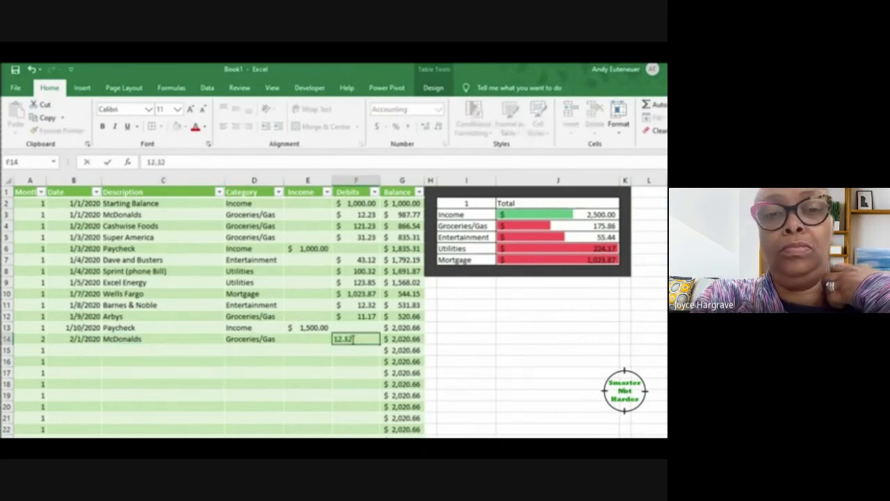
key(Return)
Step: Set the summary's month number in I2 to 2
click(493, 202)
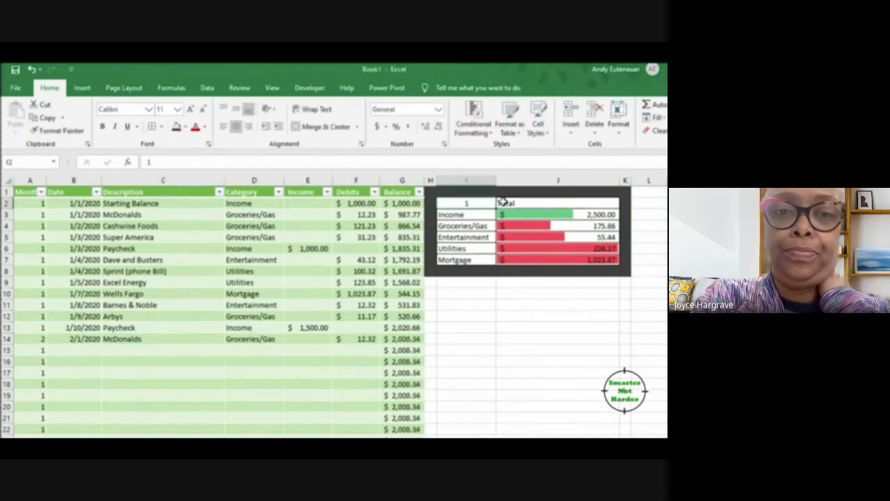
text(2)
key(Return)
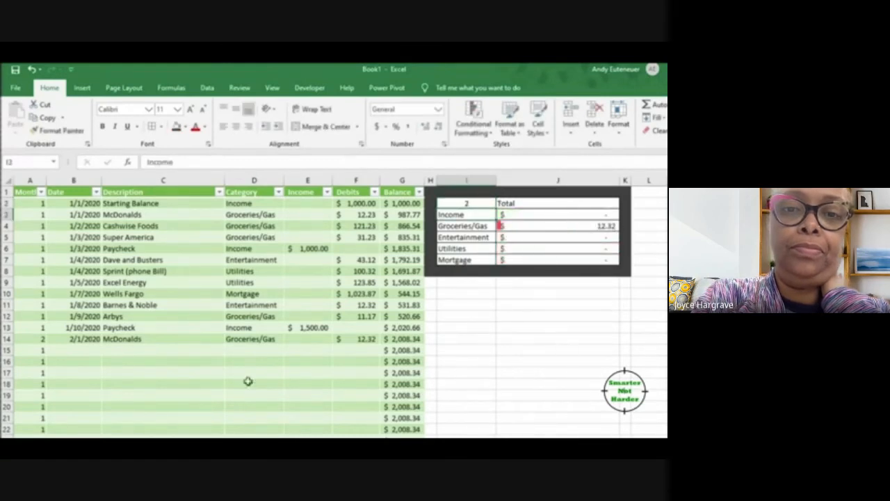
Step: Enter a 2/1/2020 Mortgage transaction in row 15 with category Mortgage and a debit of 1023.87
click(73, 350)
text(2/1)
key(Tab)
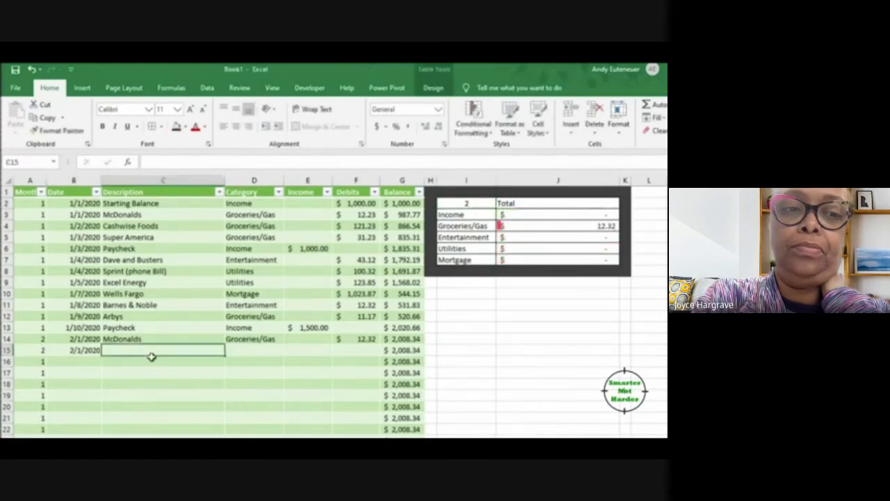
text(Mortgage)
key(Tab)
click(289, 351)
click(245, 390)
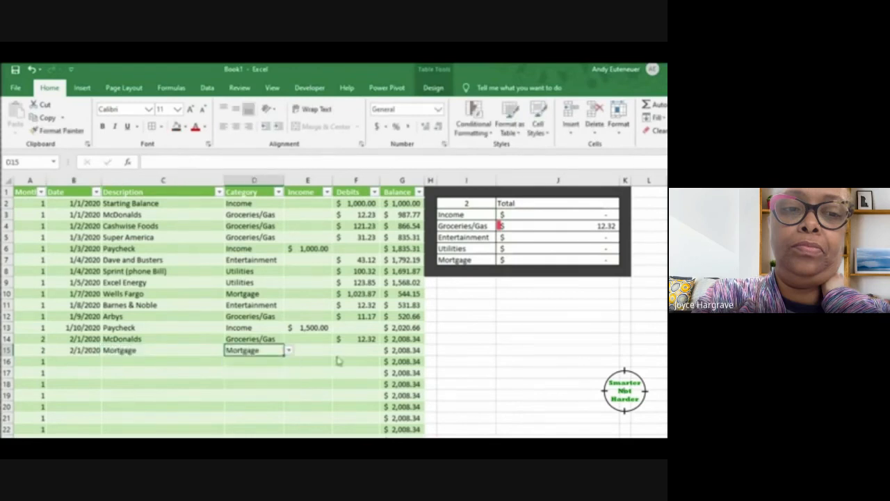
click(358, 350)
text(1023.87)
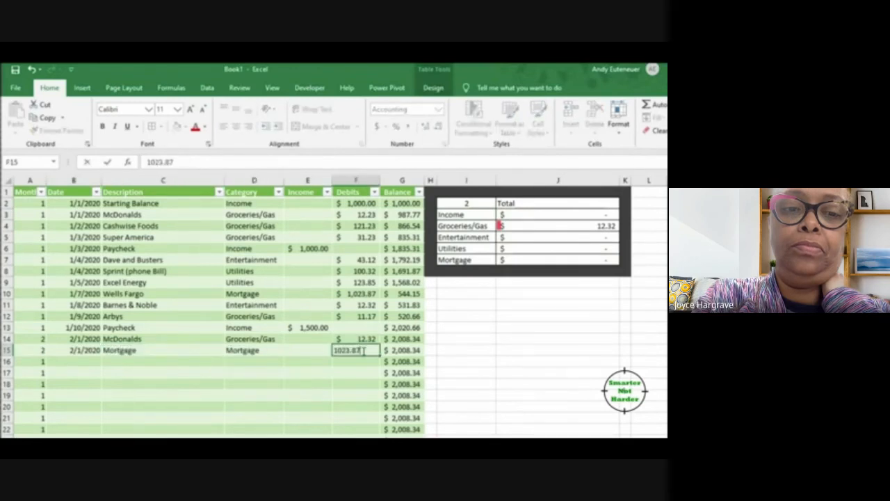
key(Return)
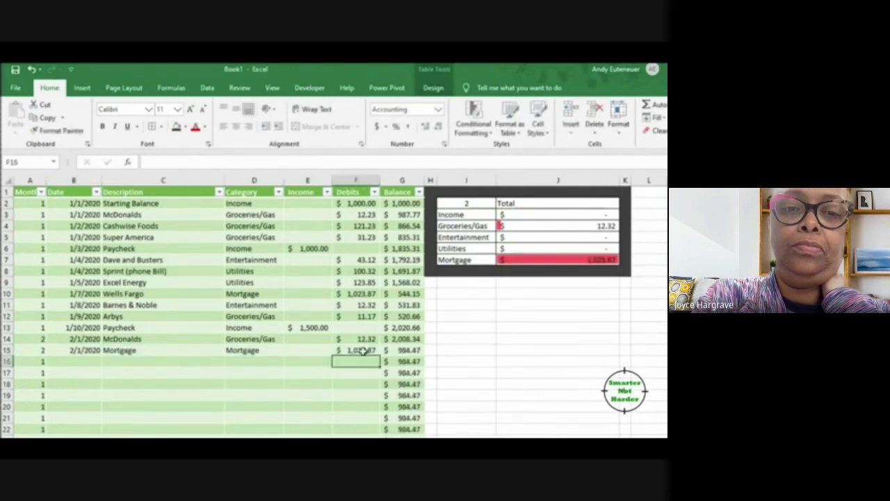
Step: Enter a 2/3/2020 paycheck transaction in row 16 with category Income and an income of 1000
click(80, 359)
text(2/1/2020)
click(165, 362)
text(paycheck)
key(Return)
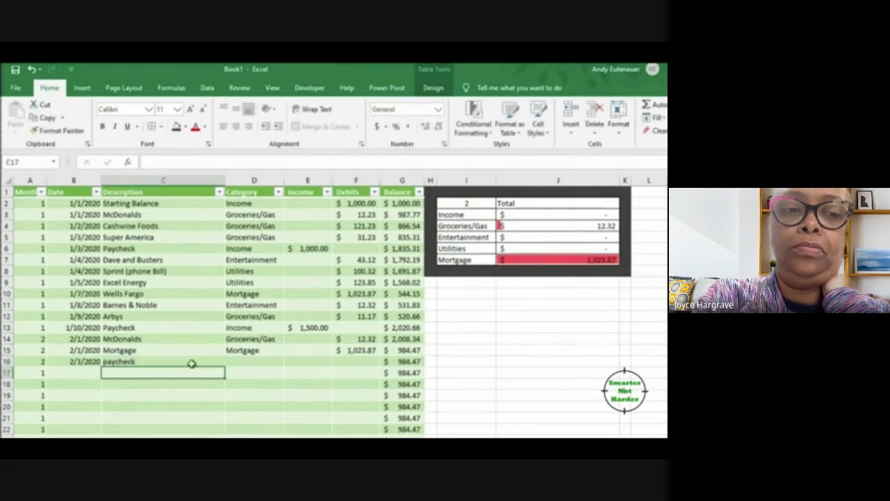
click(248, 364)
click(289, 363)
click(253, 371)
key(Tab)
text(1,000)
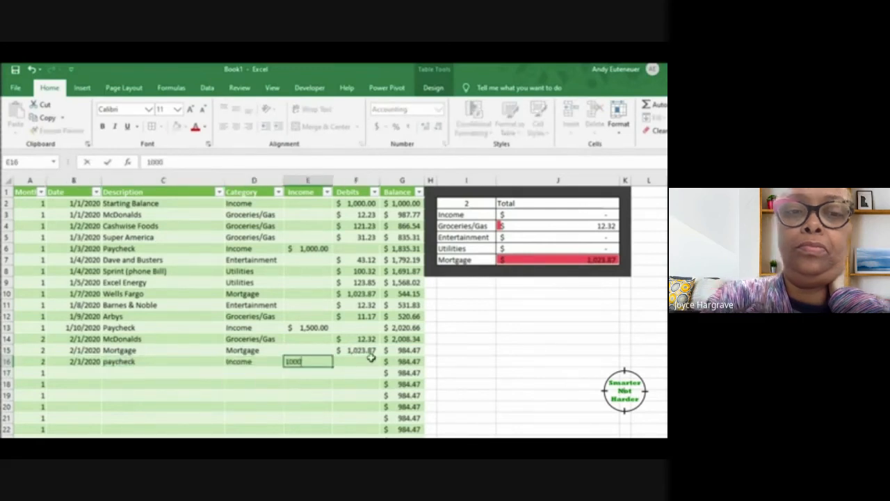
key(Return)
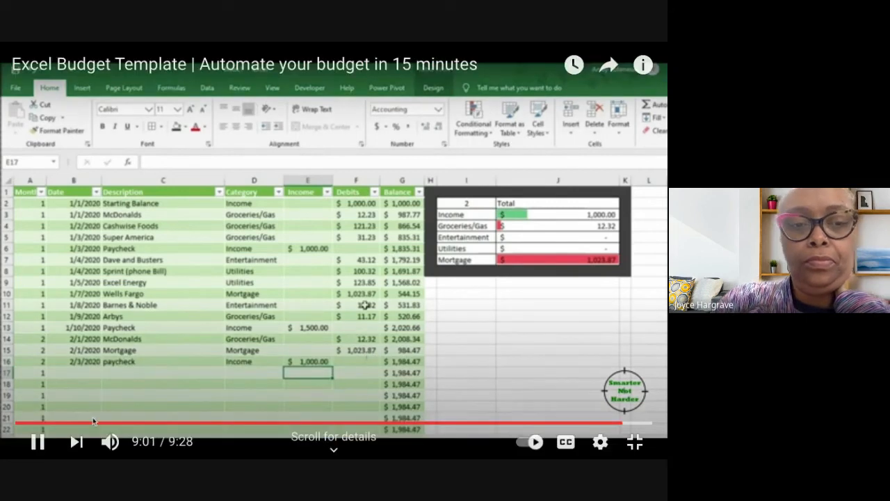